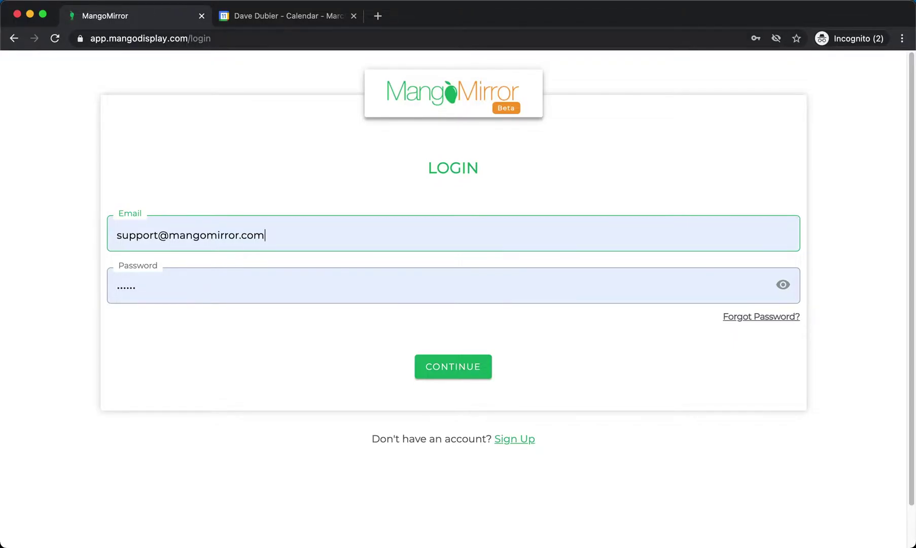
- Sign in to Mango Display with the prefilled credentials to reach My Displays
{"action": "left_click", "coordinate": [164, 38]}
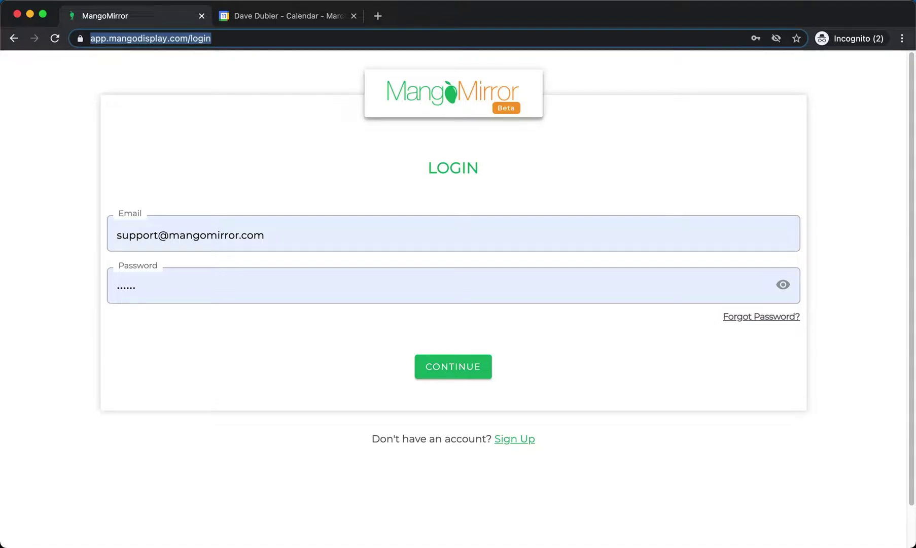
{"action": "left_click", "coordinate": [453, 366]}
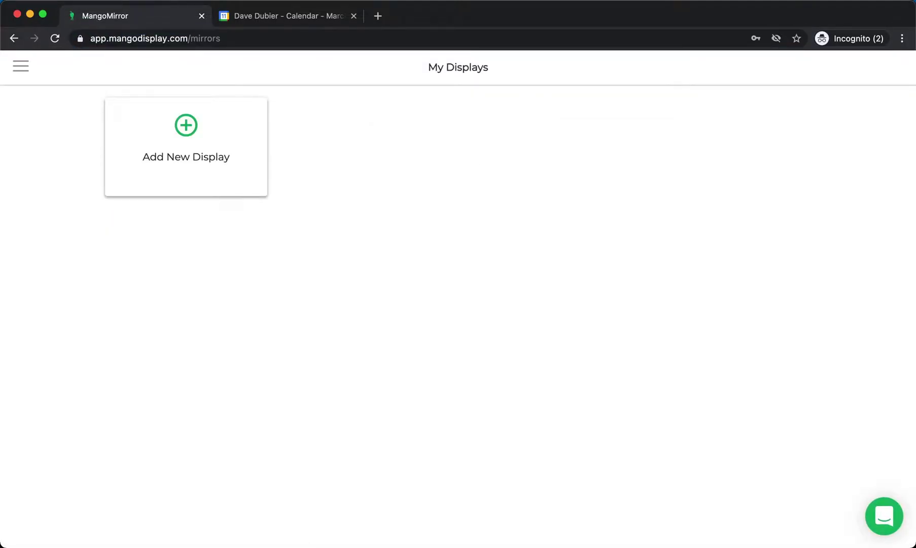
- Start adding a new display from the empty My Displays page
{"action": "left_click", "coordinate": [188, 147]}
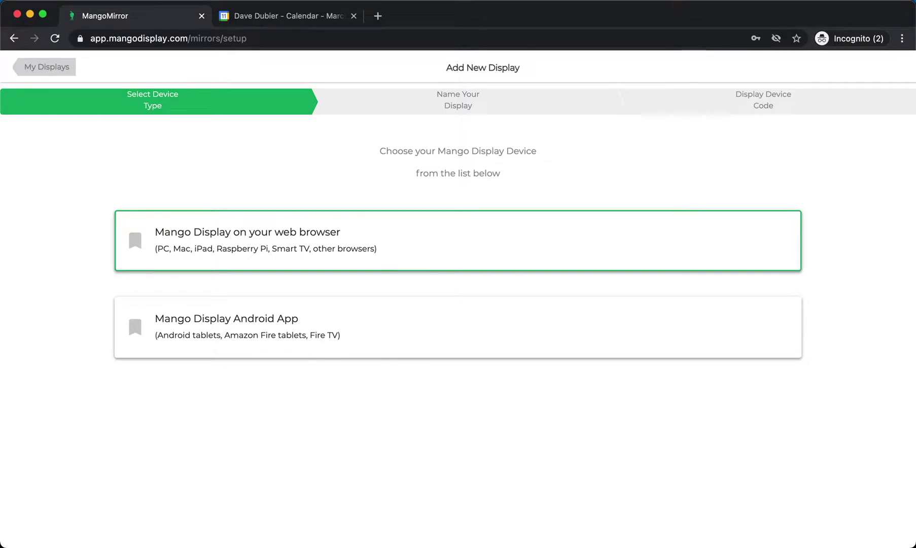
- Create a web-browser display named 'demo Calendar' using the Modern theme
{"action": "left_click", "coordinate": [306, 236]}
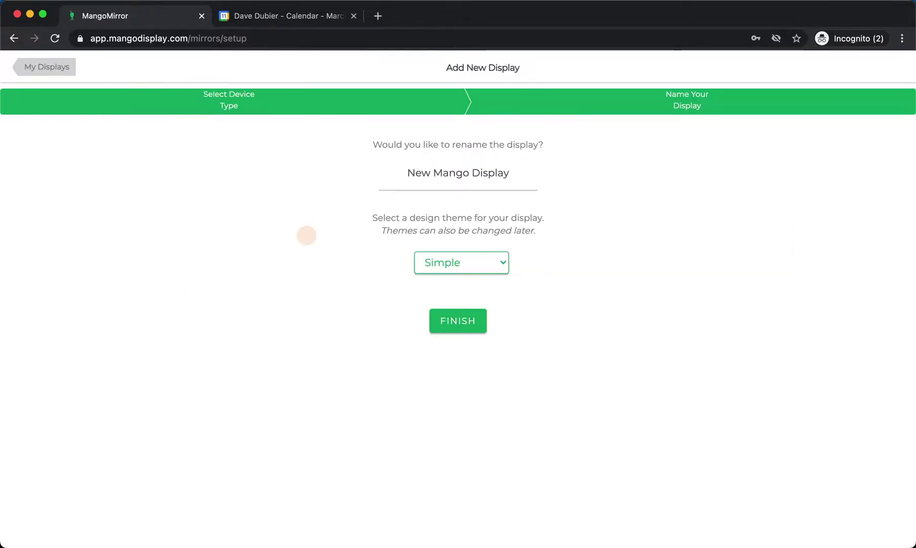
{"action": "left_click_drag", "start_coordinate": [509, 172], "coordinate": [387, 168]}
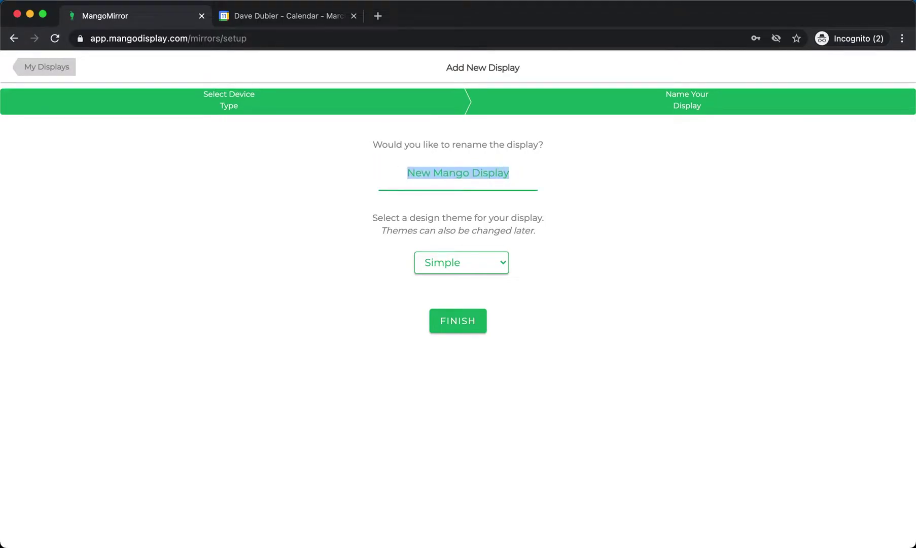
{"action": "type", "text": "demo Calendar"}
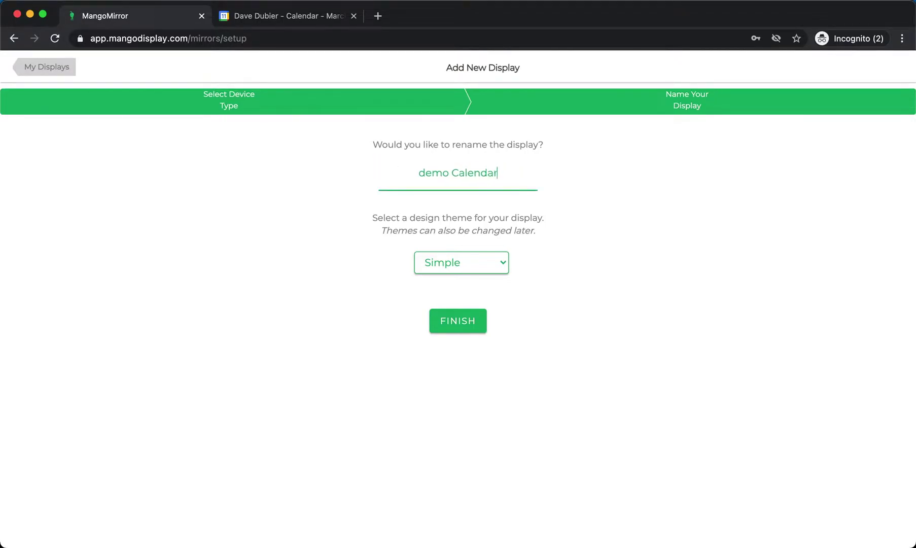
{"action": "left_click", "coordinate": [482, 258]}
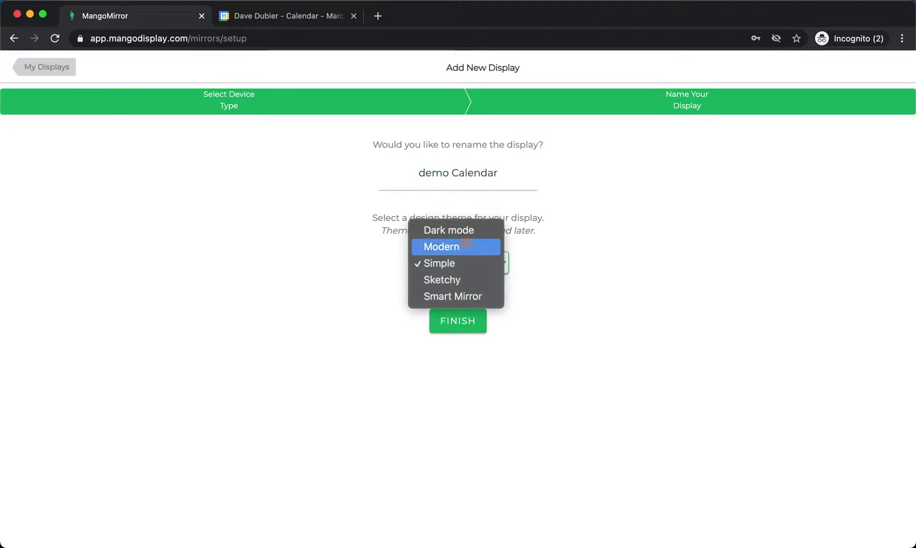
{"action": "left_click", "coordinate": [451, 245]}
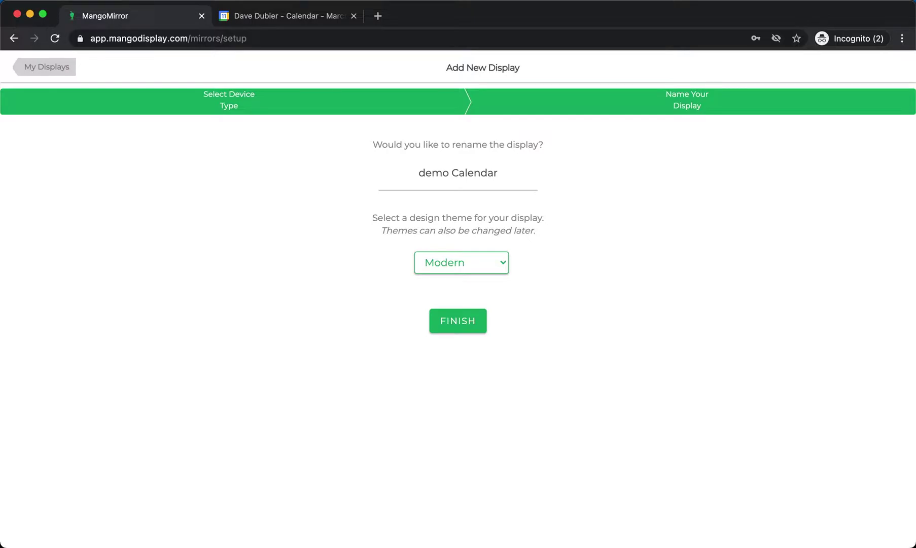
{"action": "left_click", "coordinate": [458, 321]}
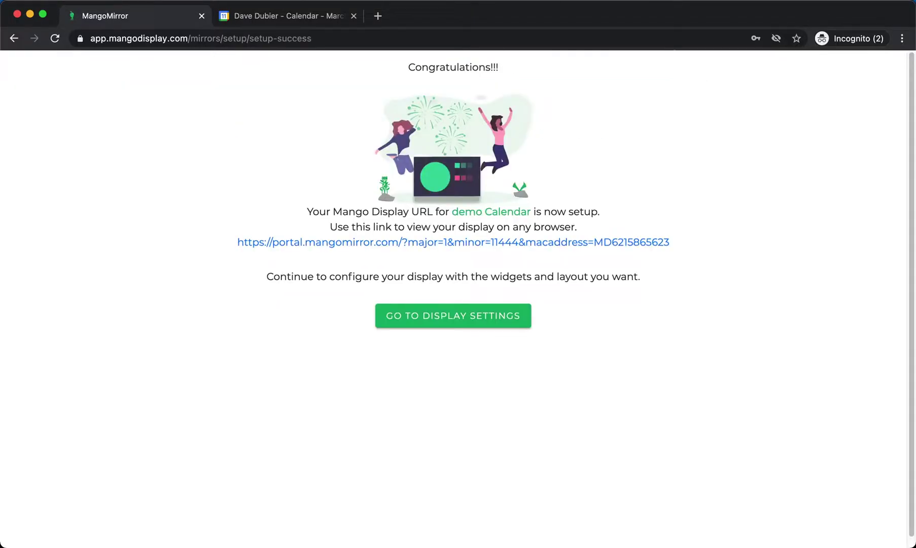
- Preview the demo Calendar display by opening its full viewing link in a second tab
{"action": "left_click_drag", "start_coordinate": [236, 243], "coordinate": [385, 244]}
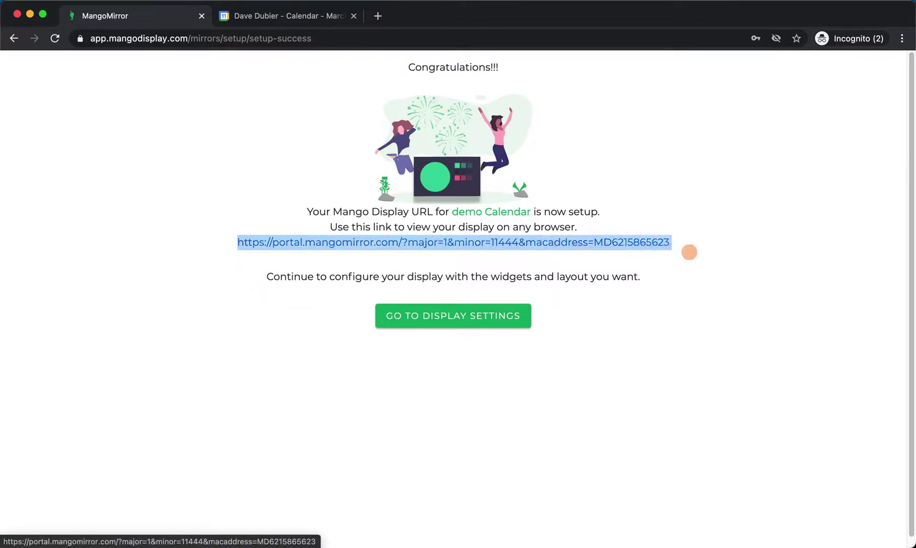
{"action": "left_click_drag", "start_coordinate": [386, 244], "coordinate": [689, 251]}
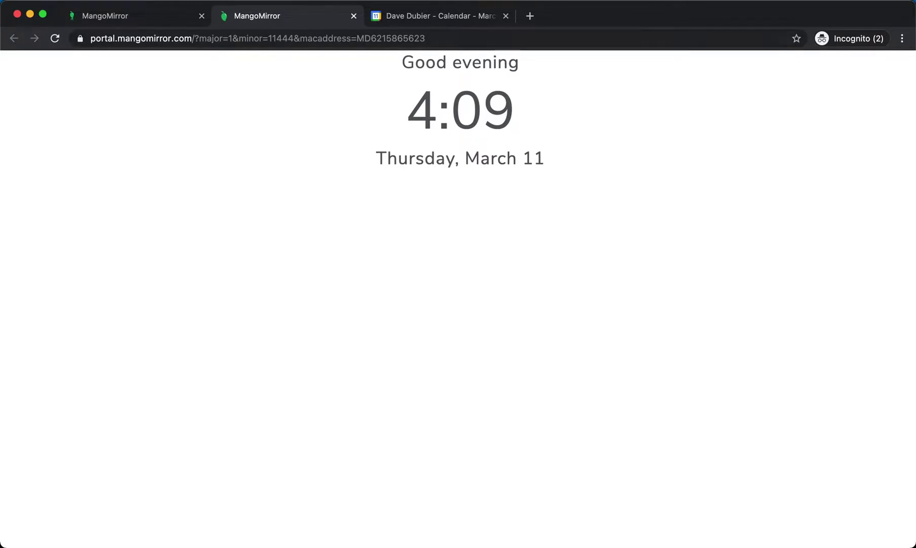
{"action": "left_click", "coordinate": [121, 16]}
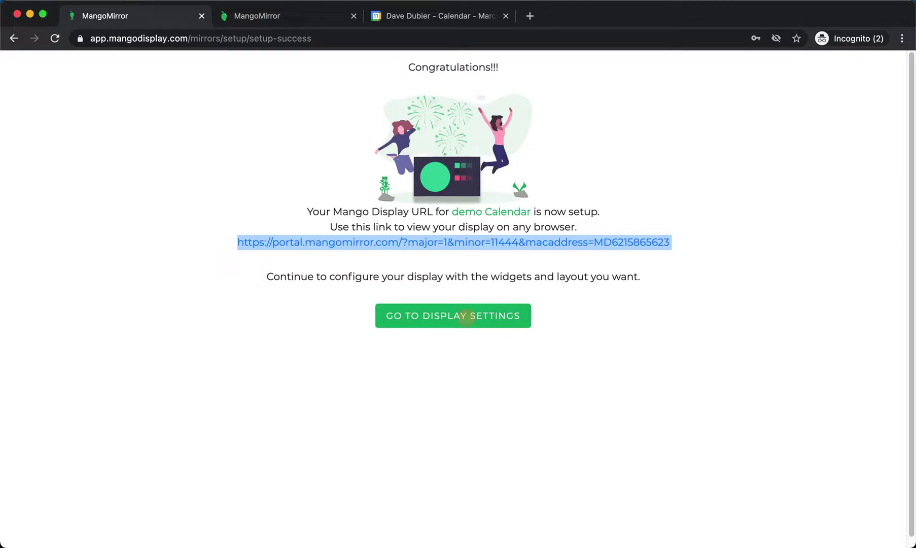
{"action": "left_click", "coordinate": [470, 316]}
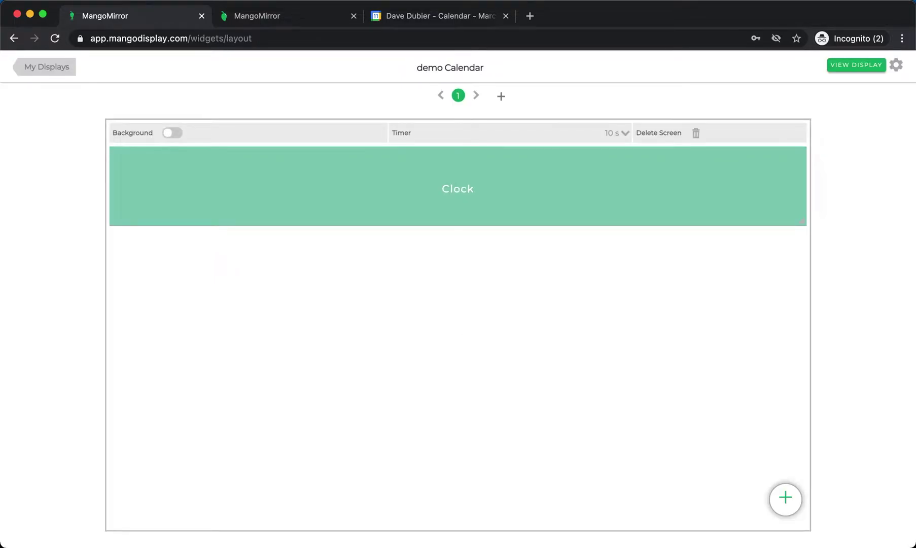
- Resize the Clock widget into a narrow, taller top-left tile and check the live preview
{"action": "left_click", "coordinate": [488, 190]}
{"action": "left_click_drag", "start_coordinate": [803, 222], "coordinate": [333, 227]}
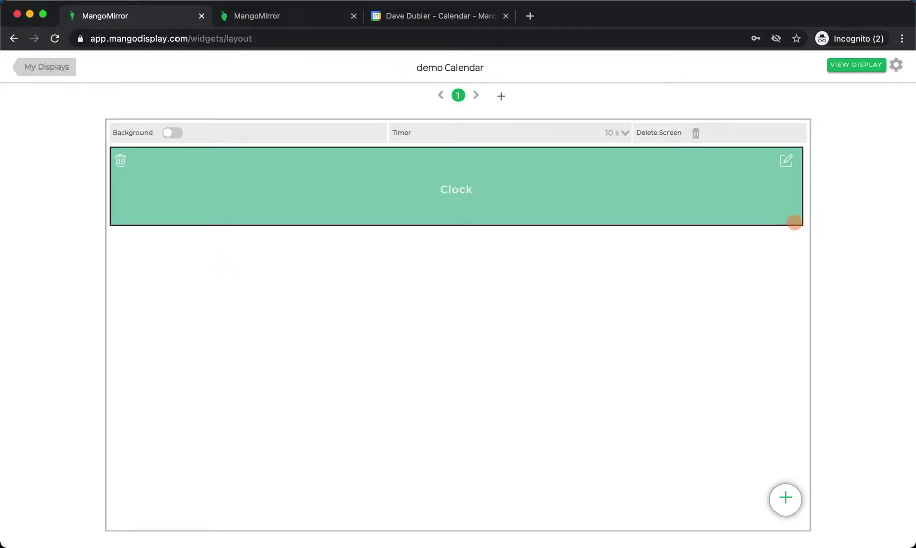
{"action": "left_click_drag", "start_coordinate": [220, 187], "coordinate": [240, 177]}
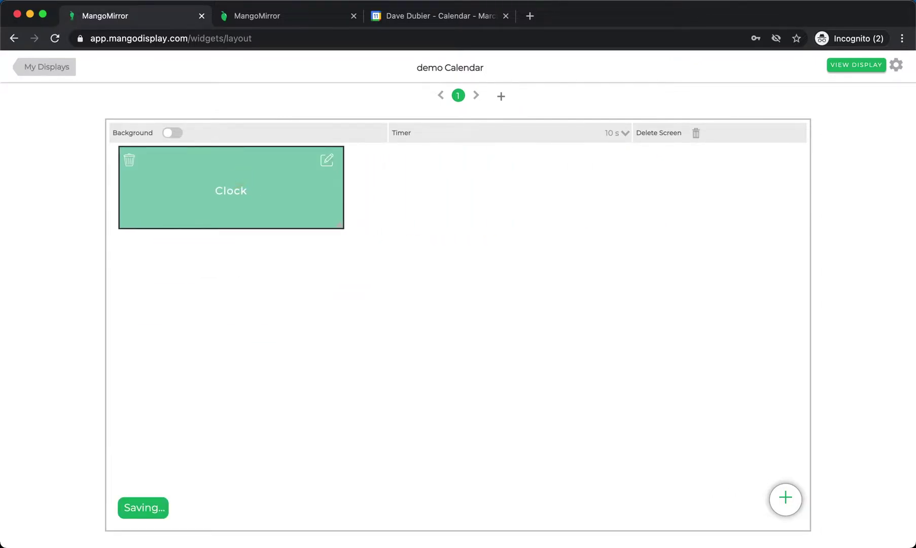
{"action": "left_click_drag", "start_coordinate": [342, 226], "coordinate": [266, 239]}
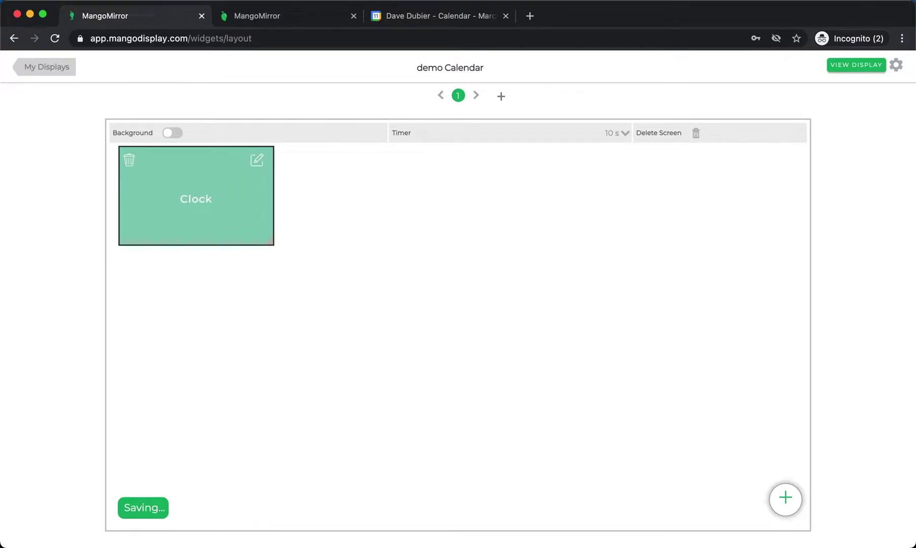
{"action": "left_click", "coordinate": [280, 15]}
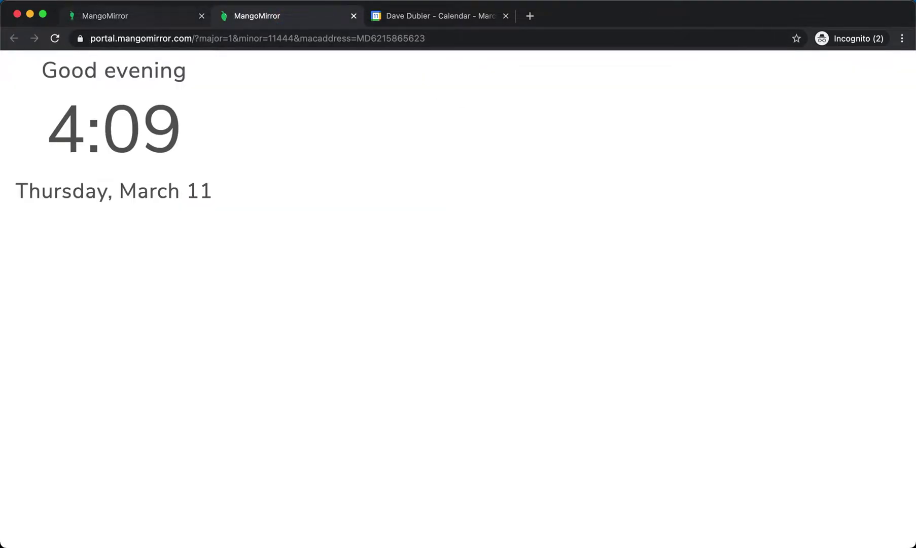
{"action": "left_click", "coordinate": [122, 16]}
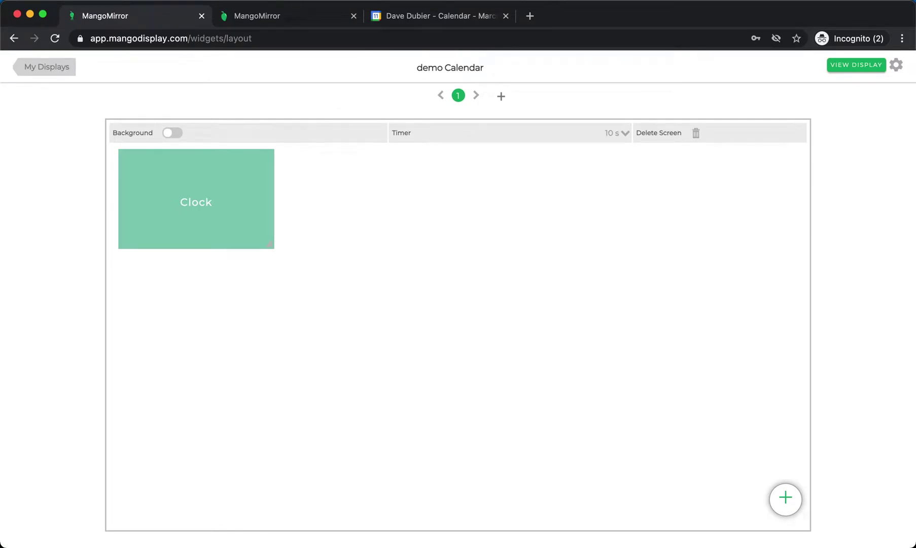
- Add a Calendar widget and link the first Google account, allowing calendar access
{"action": "left_click", "coordinate": [785, 499]}
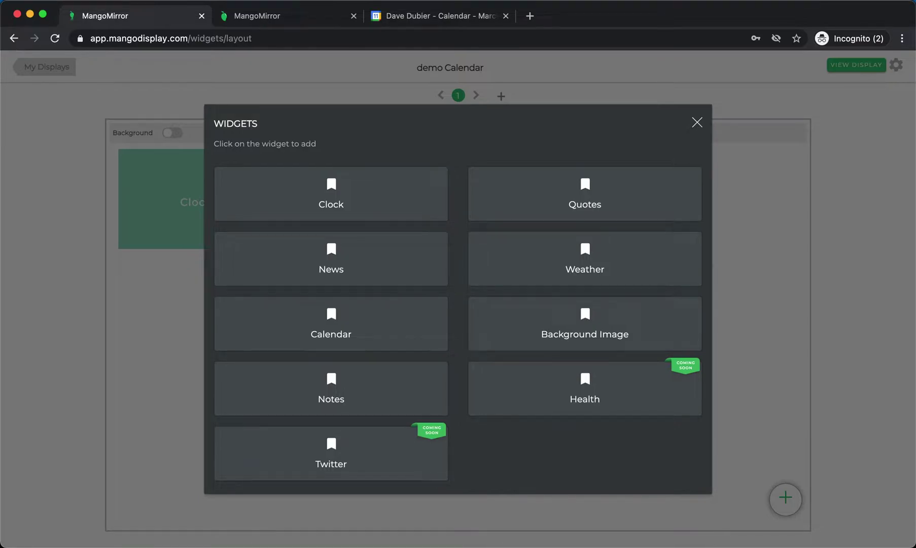
{"action": "left_click", "coordinate": [331, 323]}
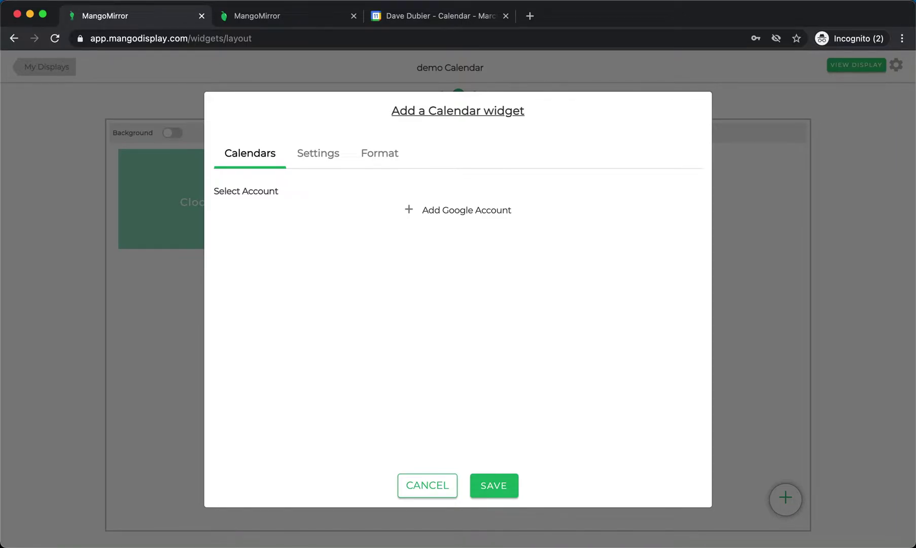
{"action": "left_click", "coordinate": [446, 209]}
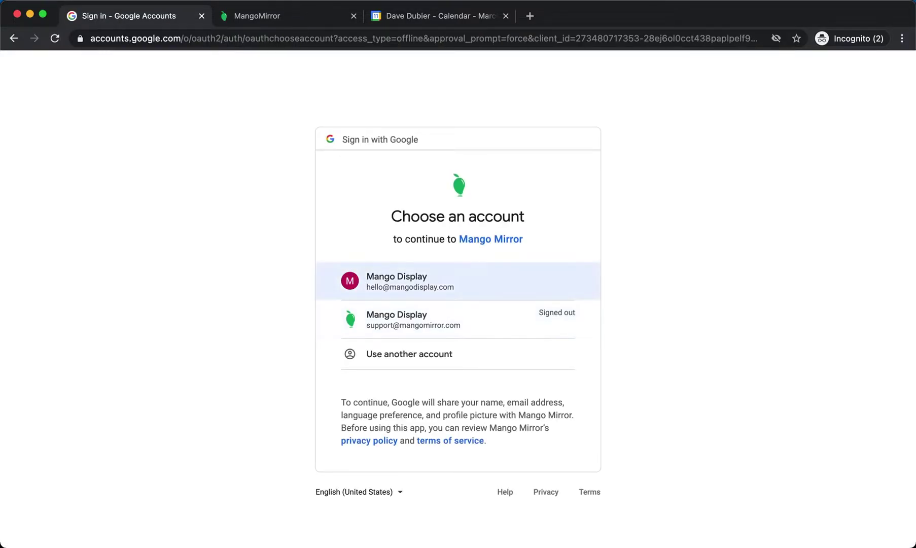
{"action": "left_click", "coordinate": [410, 283]}
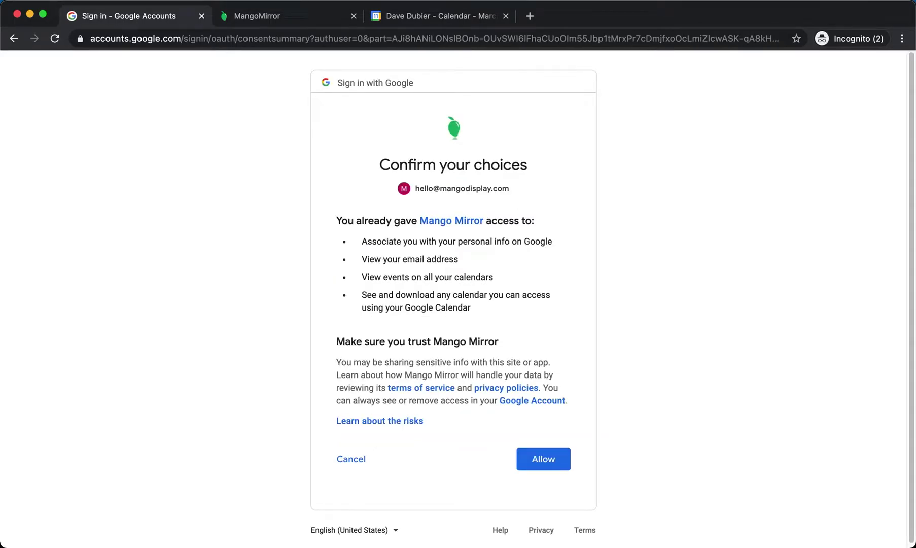
{"action": "left_click", "coordinate": [544, 458]}
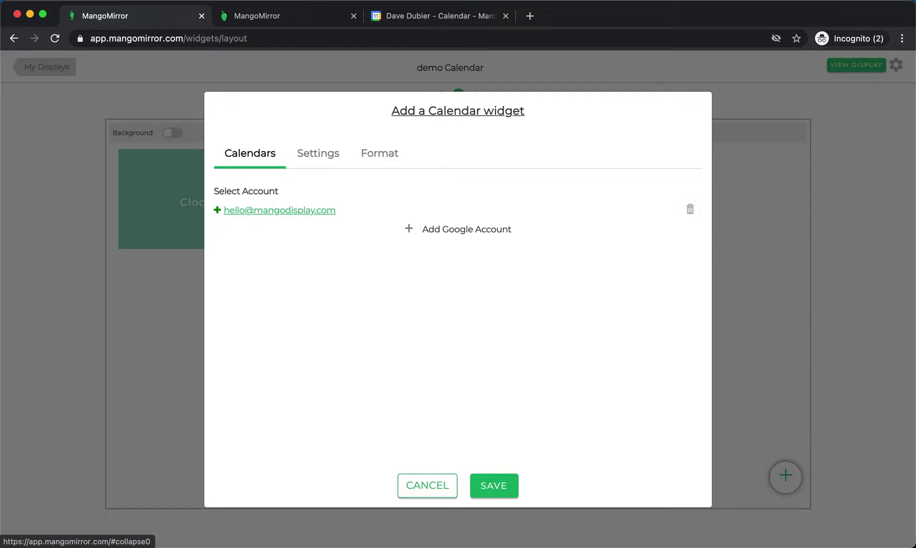
- Exclude the Hospital Shift Schedule and Birthdays calendars, then enable the Calendar toggle in Settings
{"action": "left_click", "coordinate": [229, 211]}
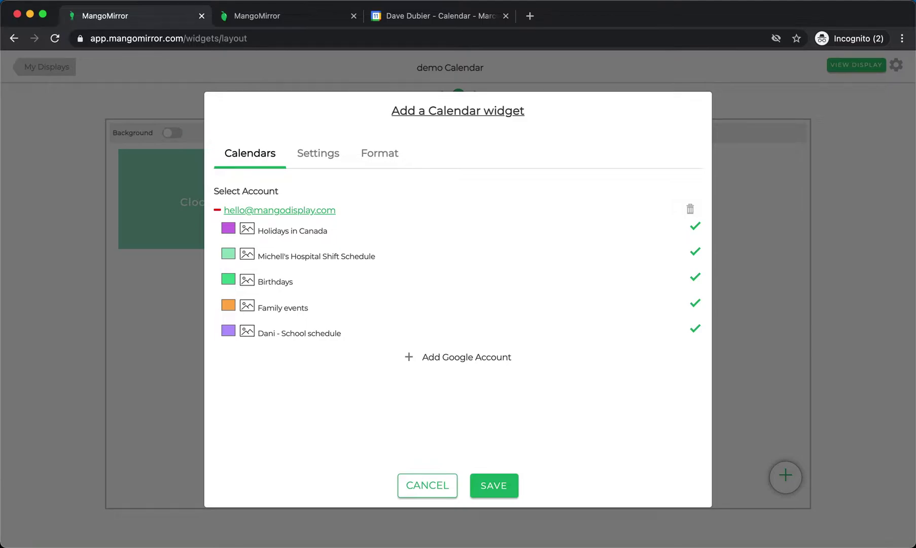
{"action": "left_click", "coordinate": [694, 251]}
{"action": "left_click", "coordinate": [695, 276]}
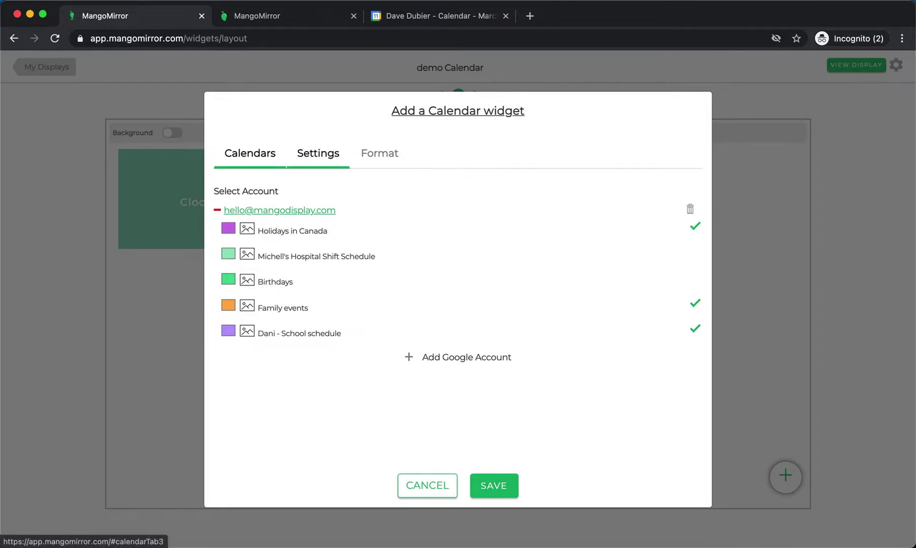
{"action": "left_click", "coordinate": [317, 153]}
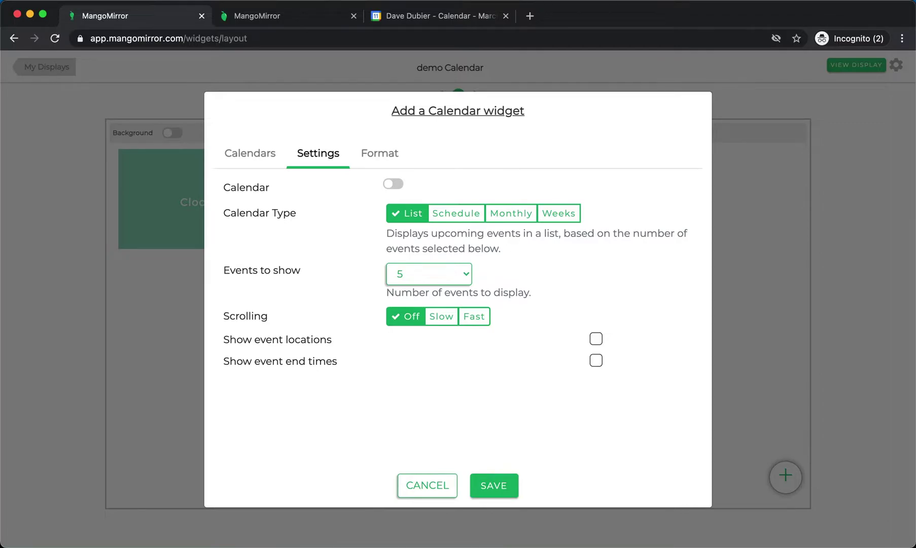
{"action": "left_click", "coordinate": [393, 183]}
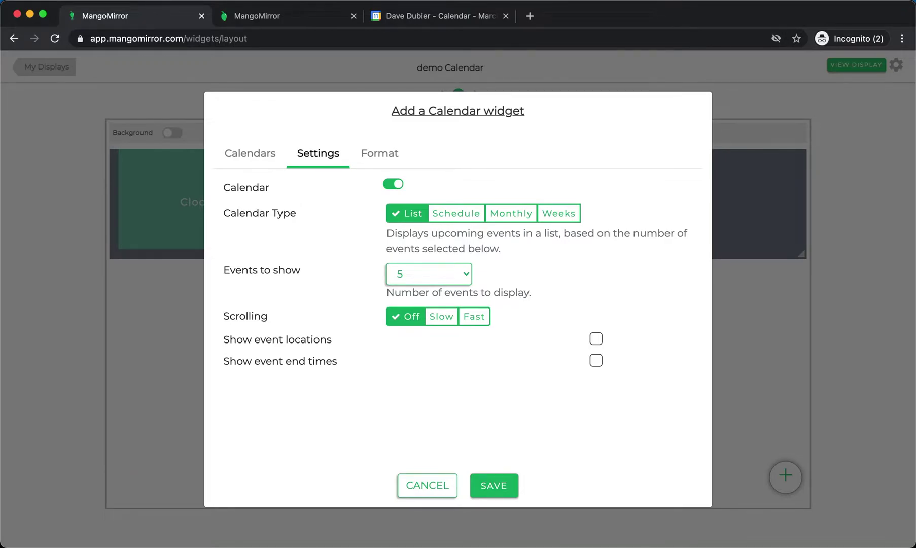
{"action": "left_click", "coordinate": [494, 485]}
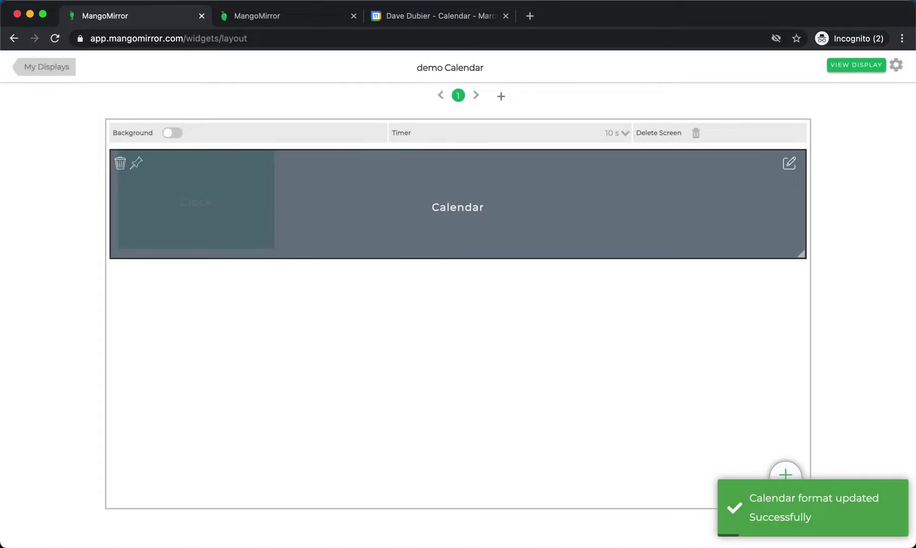
- Place a tall Calendar tile in the top-left slot and move the Clock to the right
{"action": "mouse_move", "coordinate": [801, 255]}
{"action": "left_mouse_down"}
{"action": "mouse_move", "coordinate": [557, 285]}
{"action": "mouse_move", "coordinate": [357, 421]}
{"action": "left_mouse_up"}
{"action": "left_click_drag", "start_coordinate": [251, 200], "coordinate": [752, 214]}
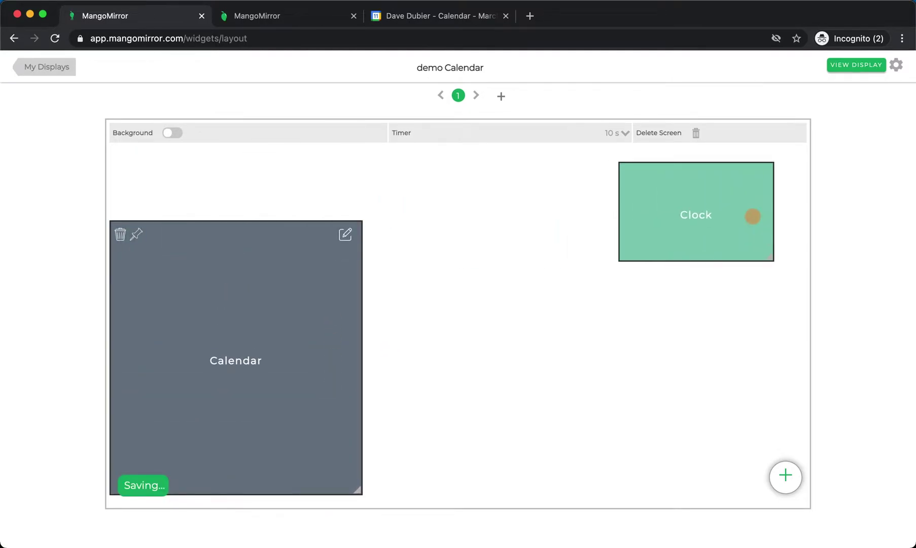
{"action": "left_click_drag", "start_coordinate": [285, 204], "coordinate": [274, 191]}
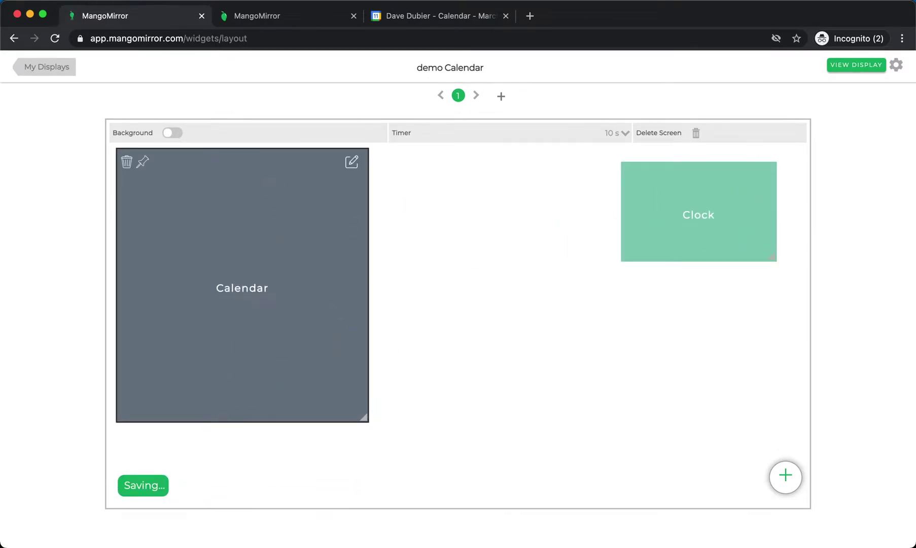
{"action": "left_click_drag", "start_coordinate": [364, 417], "coordinate": [366, 471]}
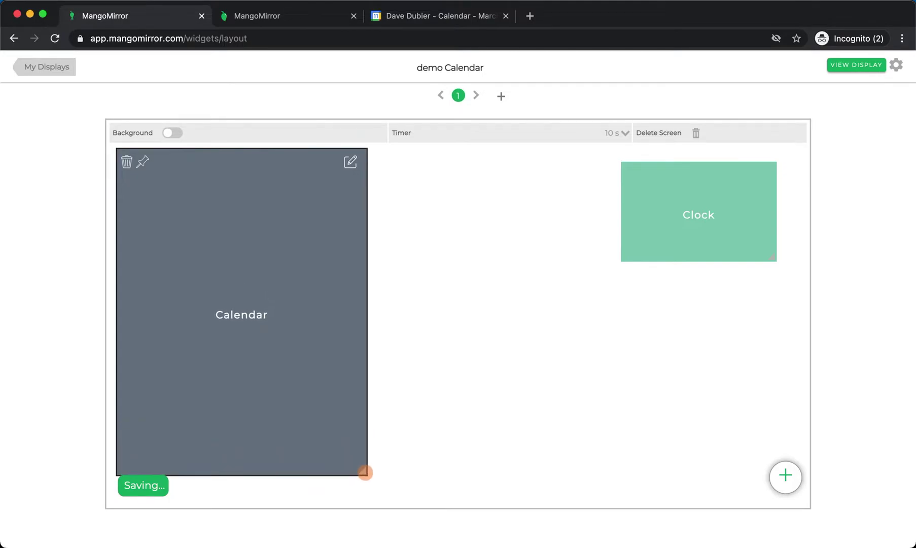
- Reload the live display page to show the rearranged layout
{"action": "left_click", "coordinate": [272, 15]}
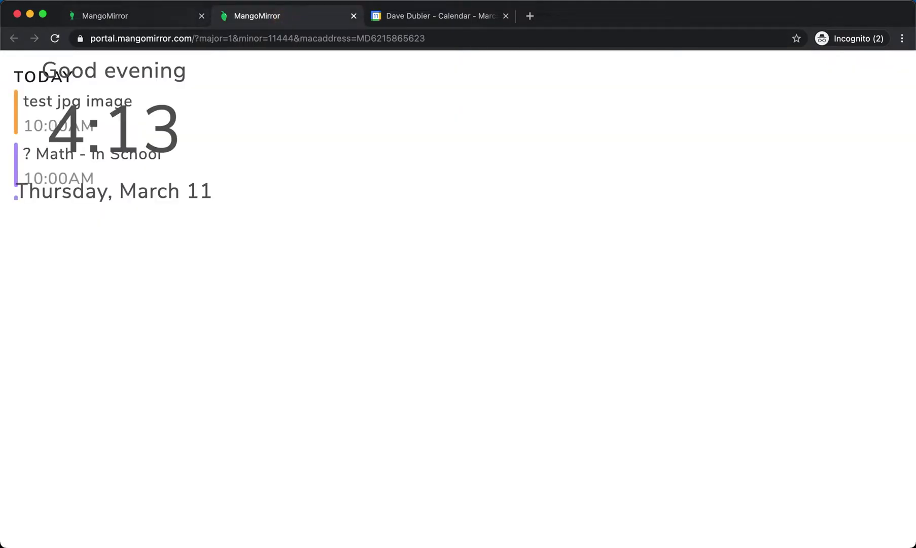
{"action": "left_click", "coordinate": [246, 40]}
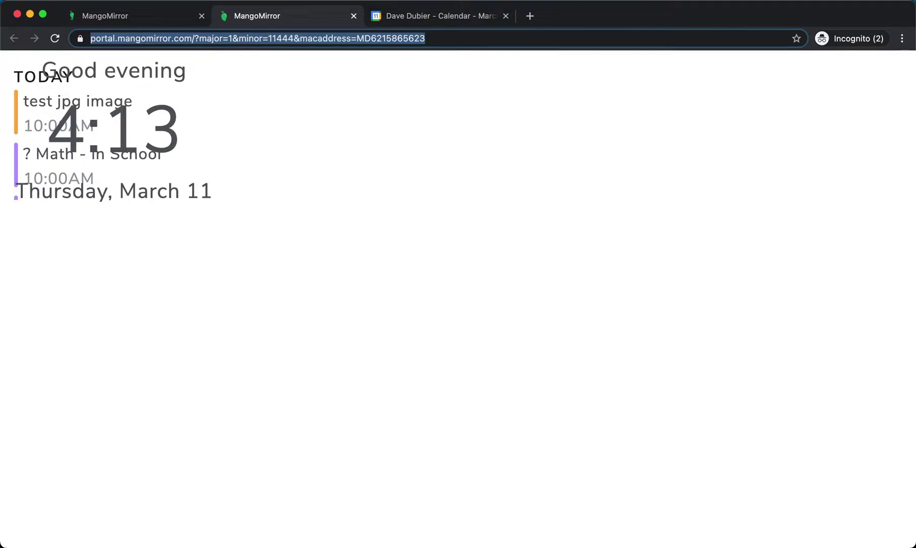
{"action": "key", "text": "Return"}
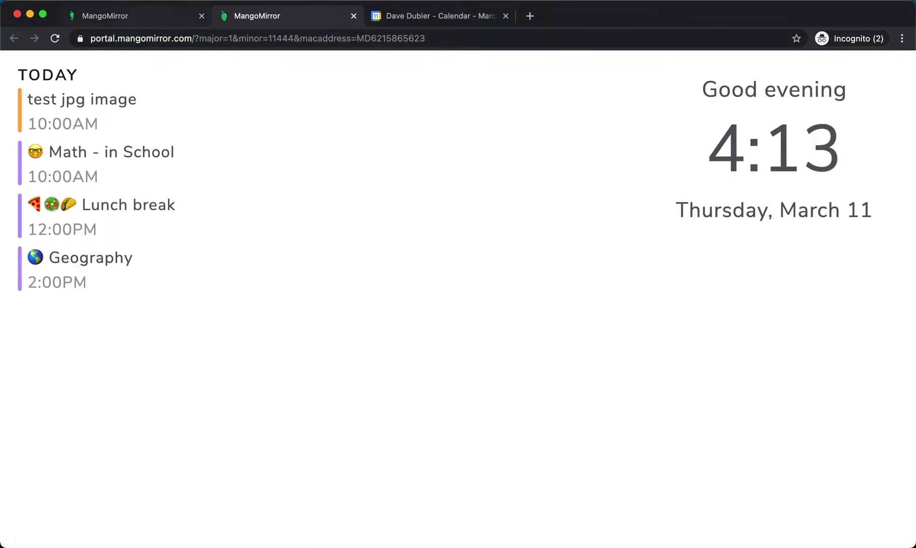
{"action": "left_click", "coordinate": [146, 16]}
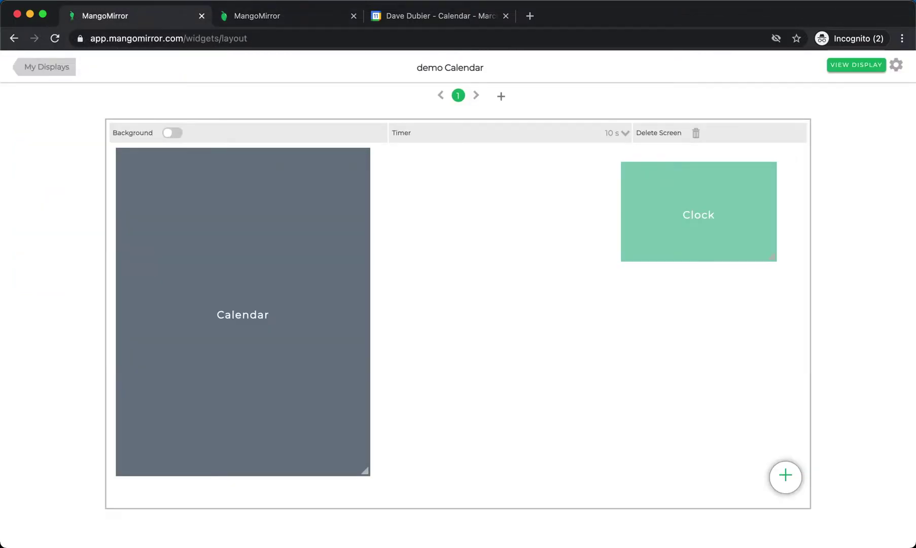
- Save the Calendar with Slow scrolling and 10 events shown, and check the live display
{"action": "left_click", "coordinate": [353, 162]}
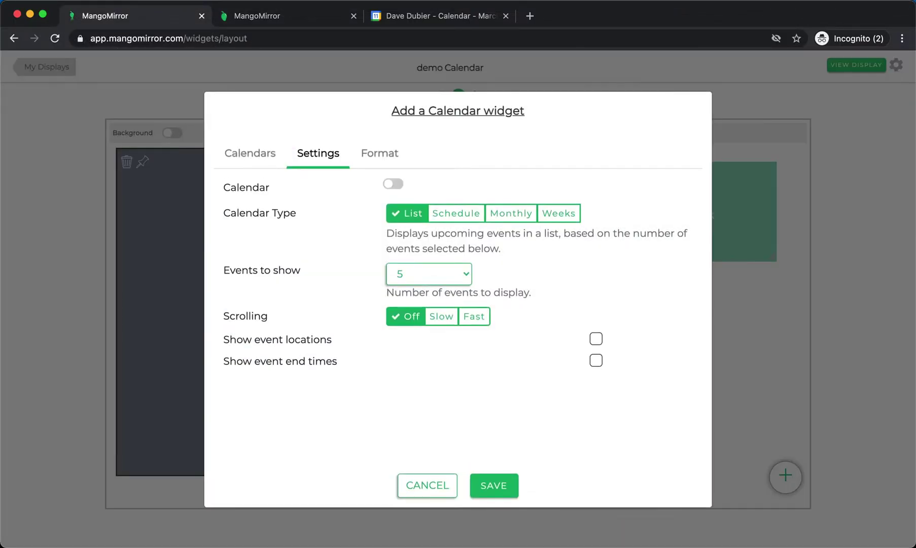
{"action": "left_click", "coordinate": [441, 317]}
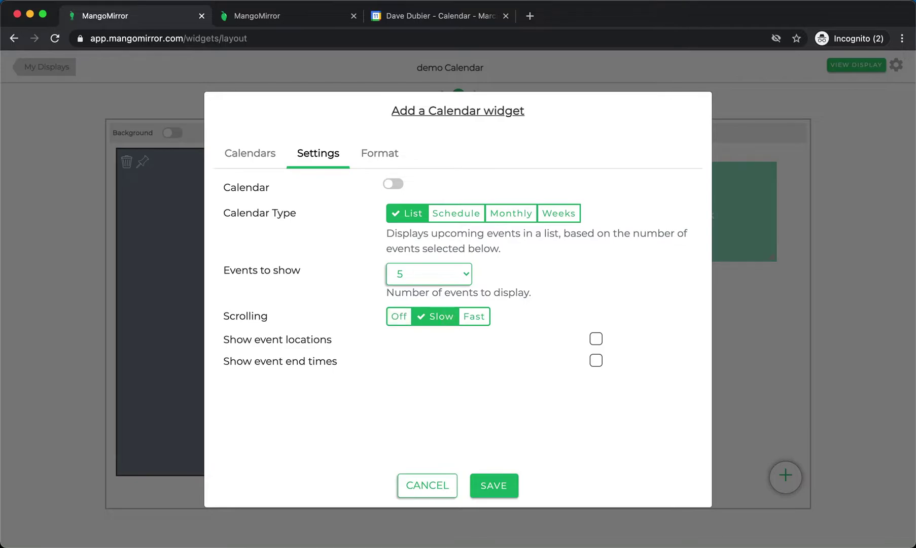
{"action": "left_click", "coordinate": [428, 274]}
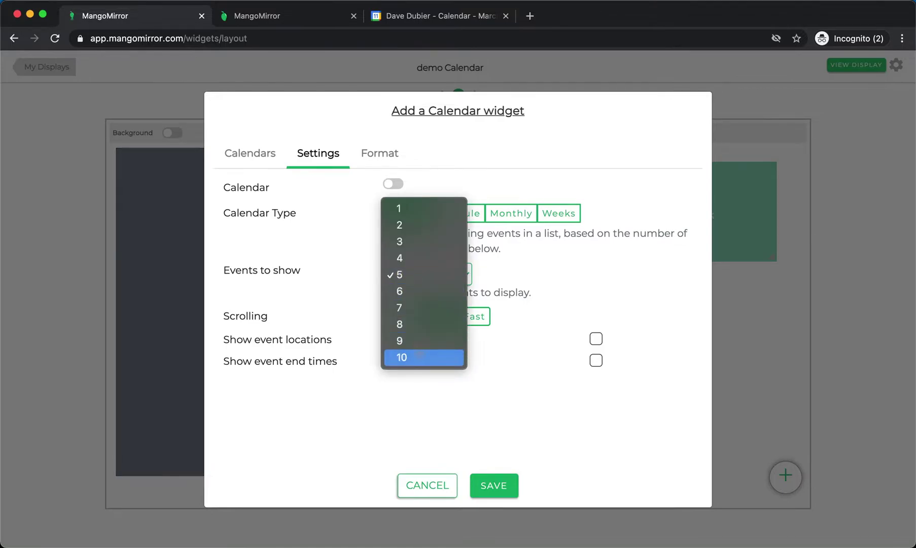
{"action": "left_click", "coordinate": [408, 358]}
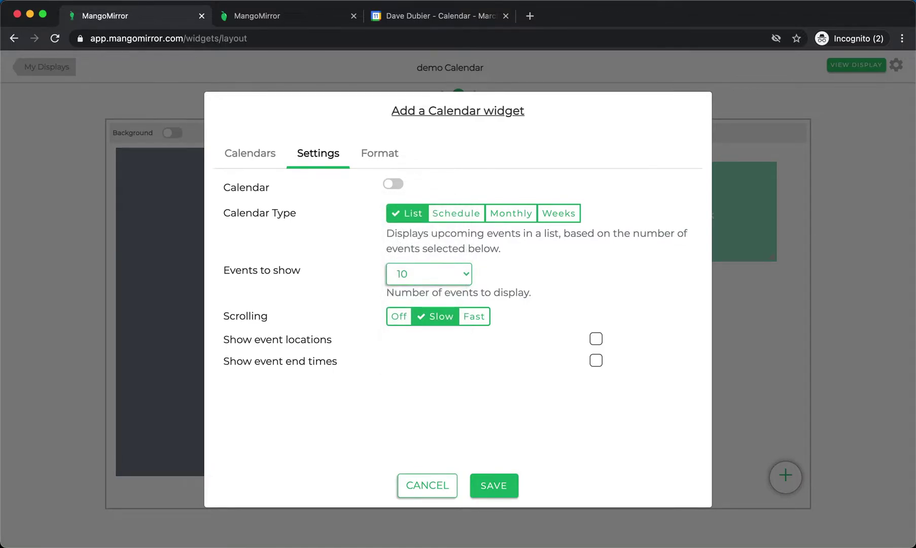
{"action": "left_click", "coordinate": [494, 485]}
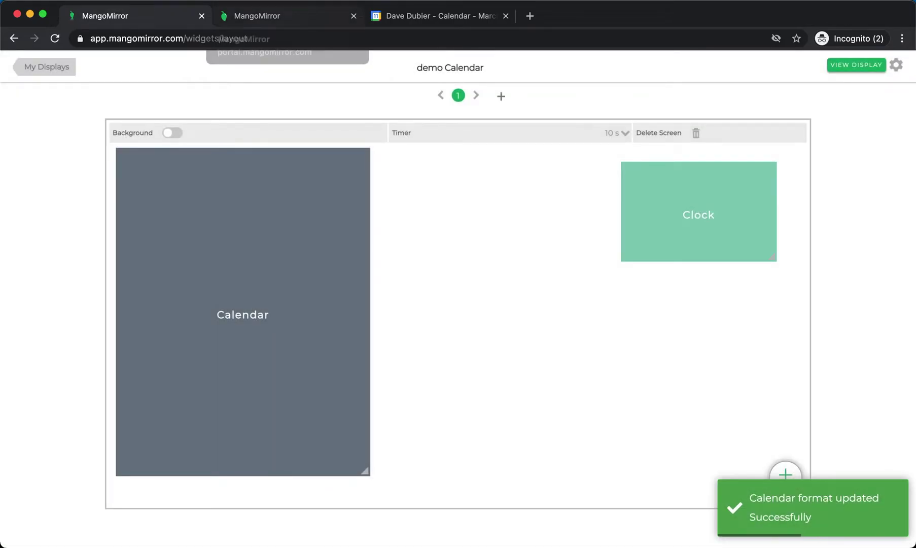
{"action": "left_click", "coordinate": [278, 15]}
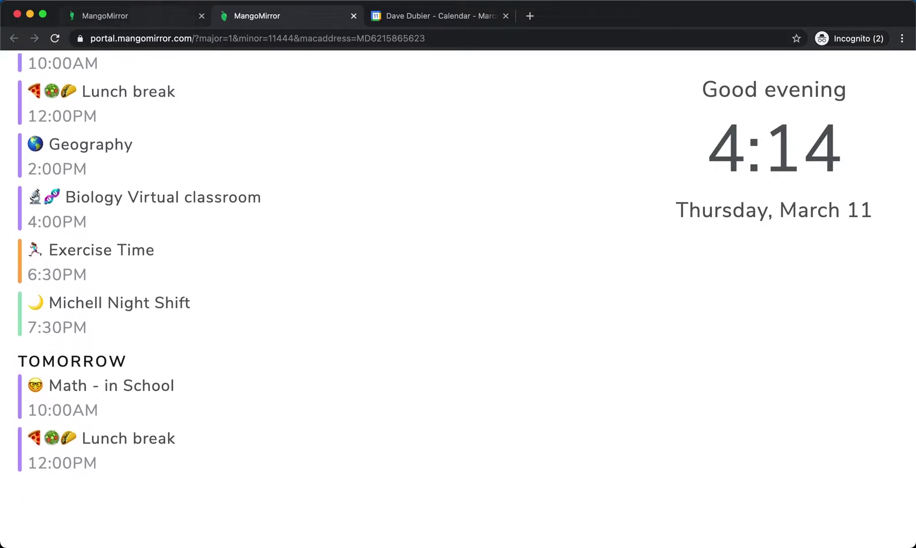
{"action": "left_click", "coordinate": [148, 16]}
- Make the Calendar short and wide, and add a half-width ABC News widget below it
{"action": "left_click_drag", "start_coordinate": [365, 471], "coordinate": [394, 270]}
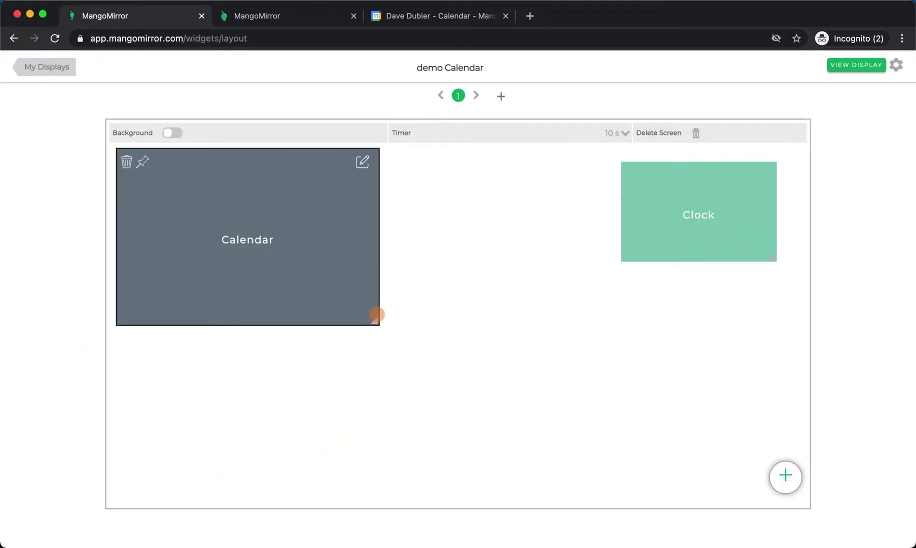
{"action": "left_click", "coordinate": [785, 476]}
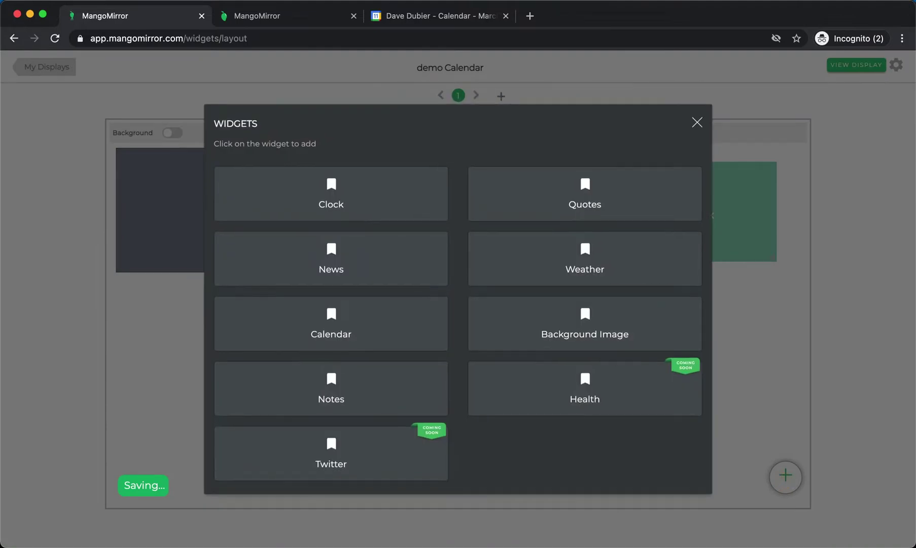
{"action": "left_click", "coordinate": [414, 260]}
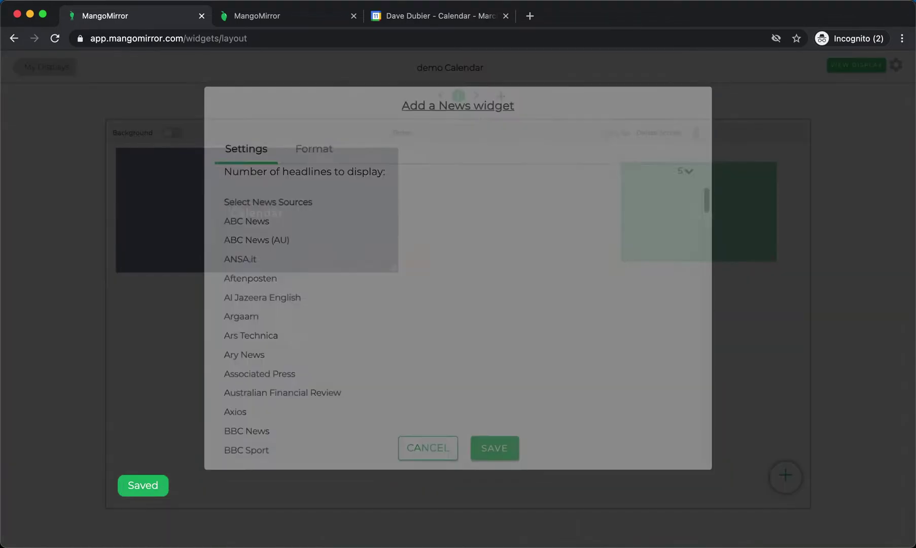
{"action": "left_click", "coordinate": [262, 240]}
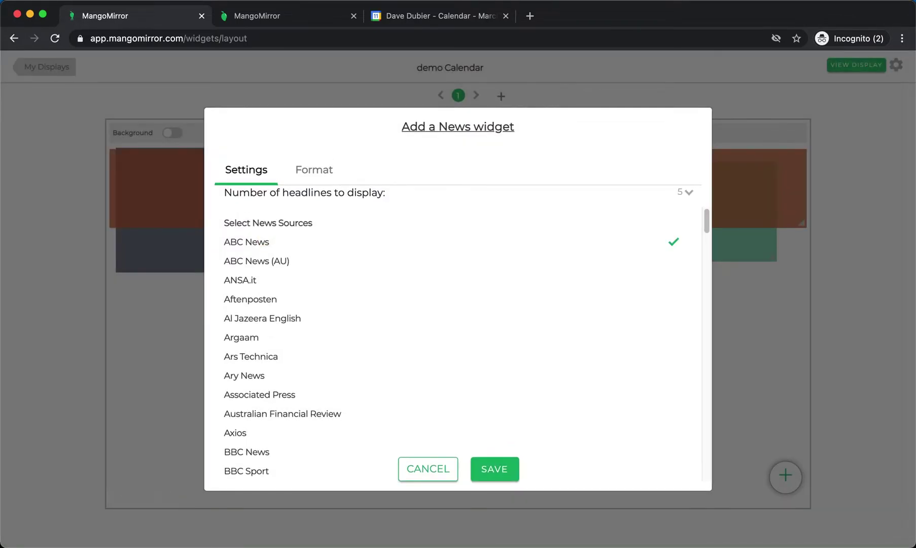
{"action": "left_click", "coordinate": [494, 469]}
{"action": "left_click_drag", "start_coordinate": [686, 201], "coordinate": [684, 379]}
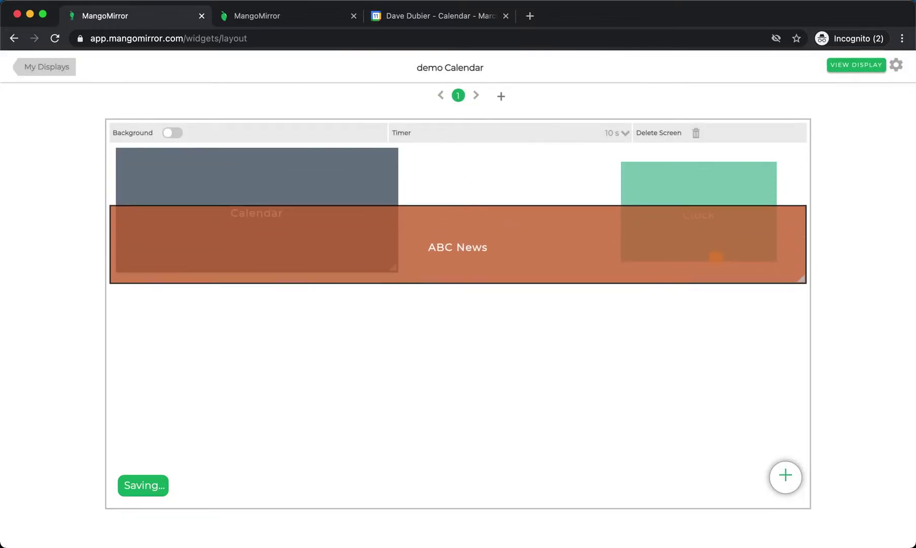
{"action": "left_click_drag", "start_coordinate": [572, 191], "coordinate": [554, 366]}
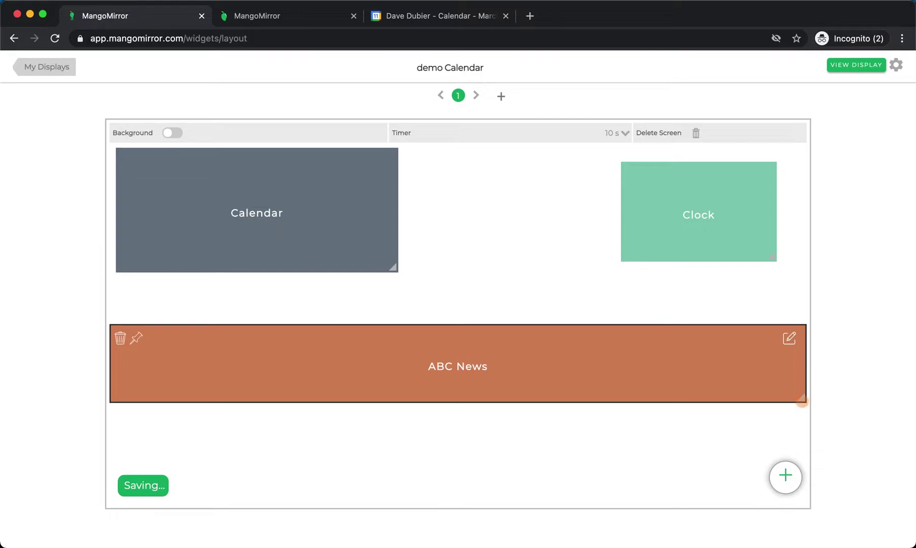
{"action": "left_click_drag", "start_coordinate": [802, 395], "coordinate": [446, 477]}
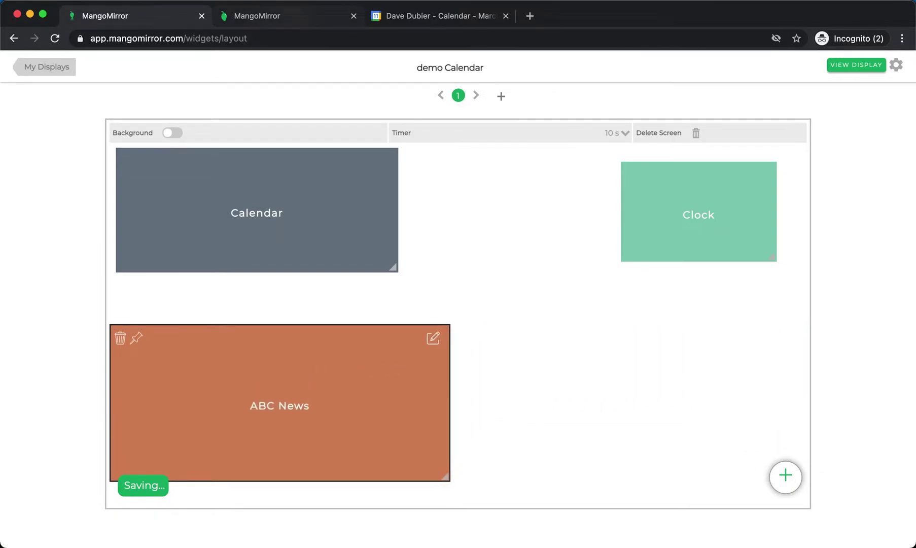
- Preview the news headlines live, then delete the ABC News and Clock widgets
{"action": "left_click", "coordinate": [272, 15]}
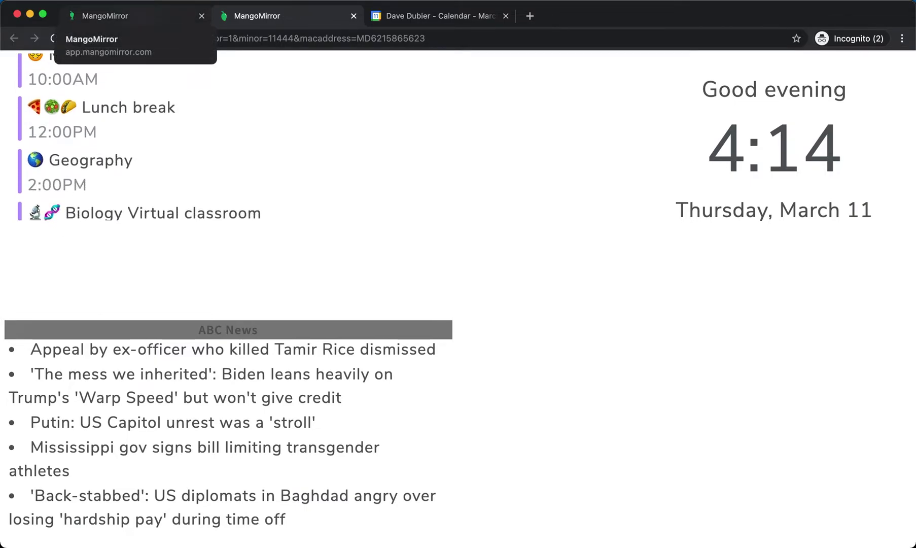
{"action": "left_click", "coordinate": [136, 16]}
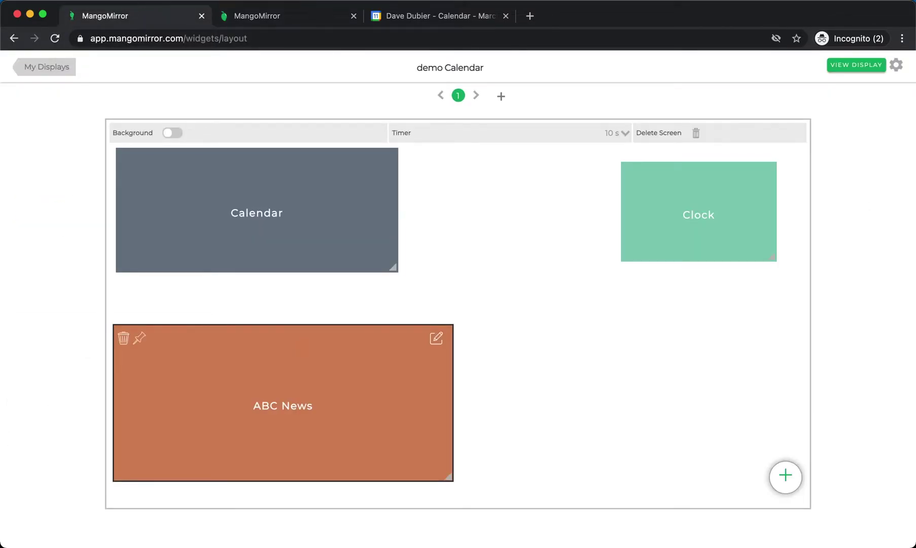
{"action": "left_click", "coordinate": [124, 337]}
{"action": "left_click", "coordinate": [489, 334]}
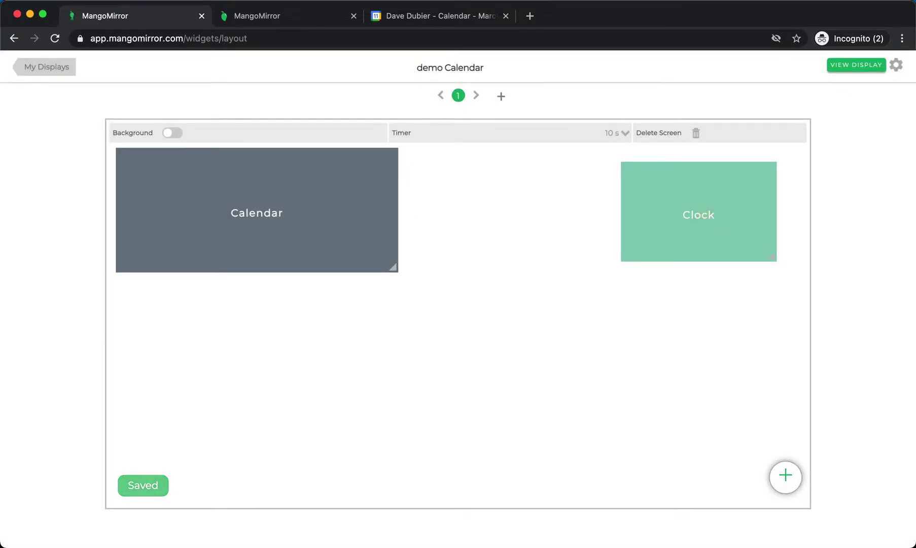
{"action": "left_click", "coordinate": [631, 176]}
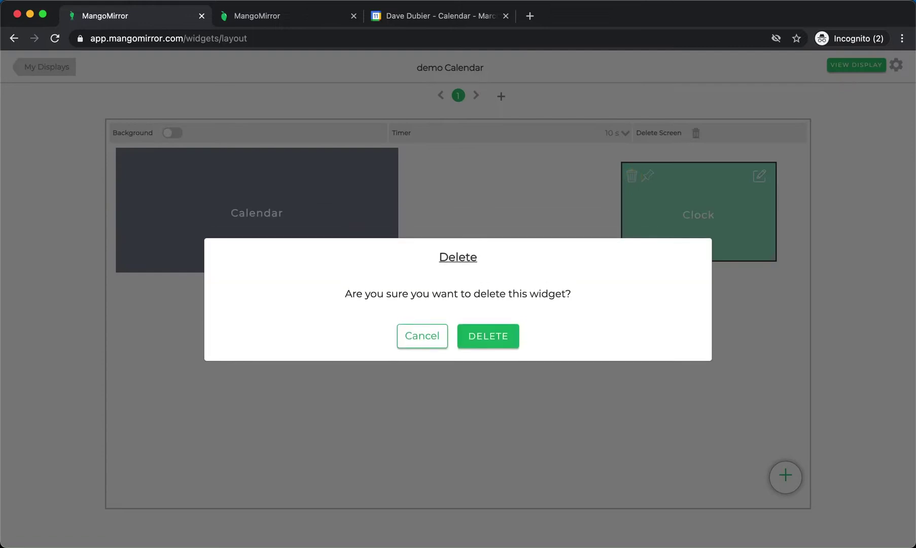
{"action": "left_click", "coordinate": [478, 337]}
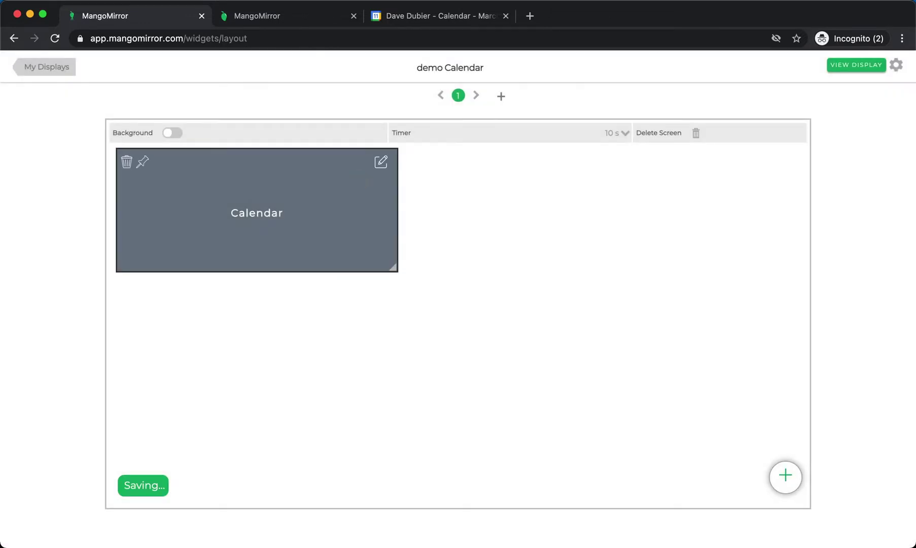
{"action": "left_click", "coordinate": [381, 161]}
- Switch the calendar to Schedule view with the selected dates as its title, and save
{"action": "left_click", "coordinate": [464, 213]}
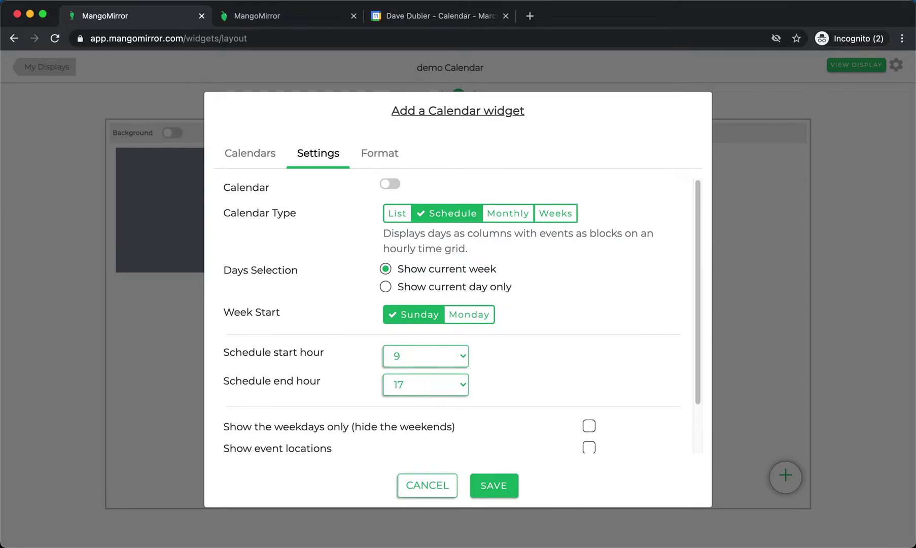
{"action": "scroll", "coordinate": [458, 314], "scroll_direction": "down", "scroll_amount": 1}
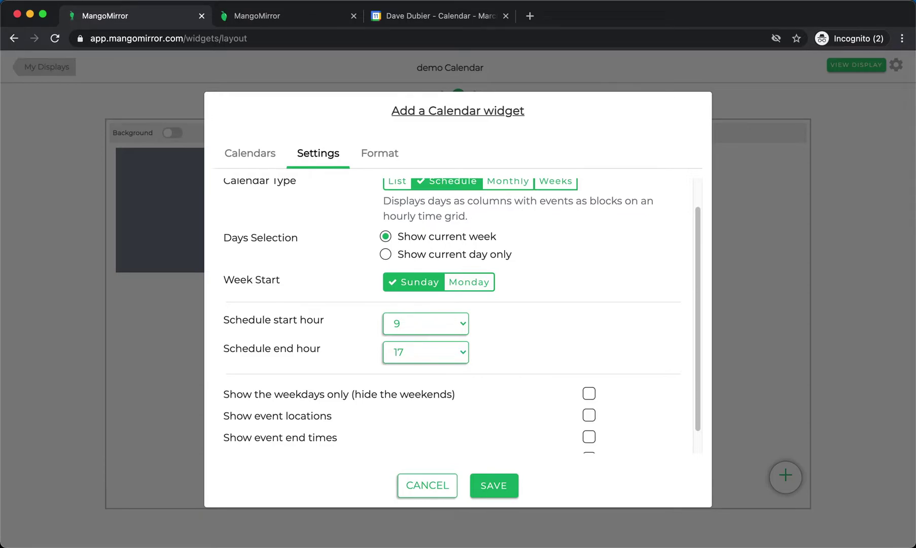
{"action": "scroll", "coordinate": [463, 316], "scroll_direction": "down", "scroll_amount": 1}
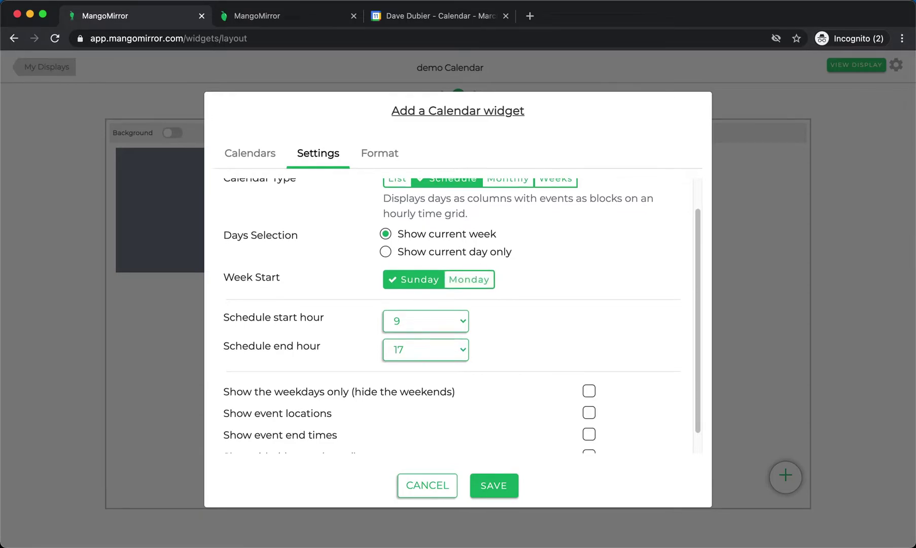
{"action": "scroll", "coordinate": [469, 272], "scroll_direction": "down", "scroll_amount": 1}
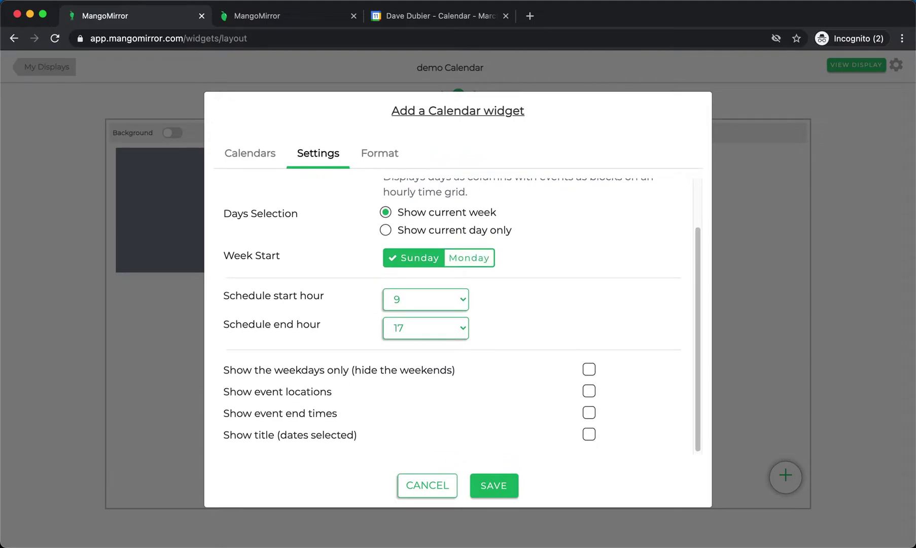
{"action": "left_click", "coordinate": [589, 435]}
{"action": "left_click", "coordinate": [494, 486]}
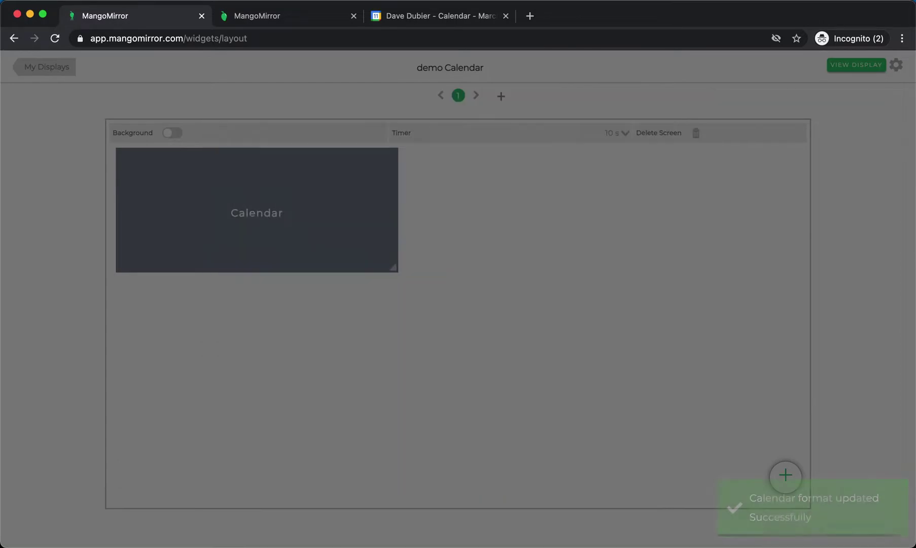
- Stretch the calendar widget to fill the layout and preview the weekly schedule live
{"action": "left_click_drag", "start_coordinate": [392, 267], "coordinate": [795, 496]}
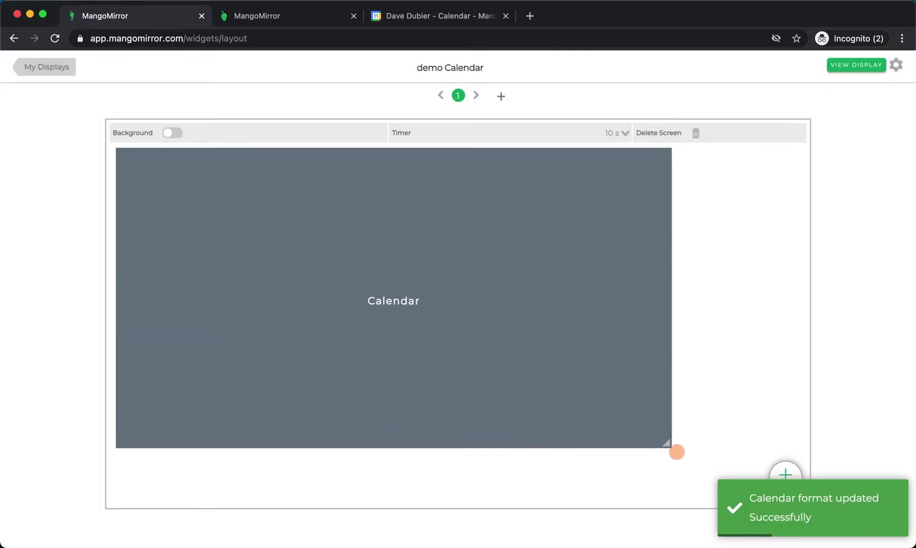
{"action": "left_click_drag", "start_coordinate": [794, 496], "coordinate": [803, 500]}
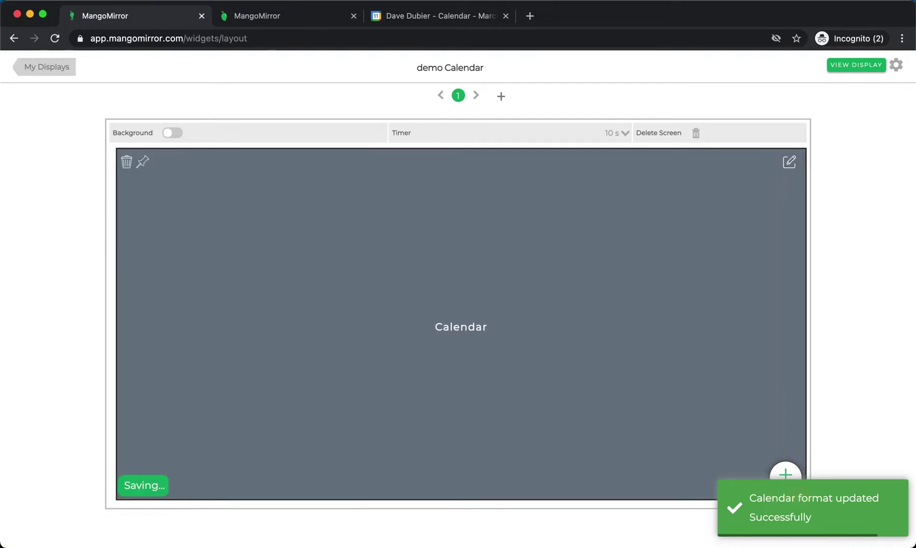
{"action": "key", "text": "ctrl+Tab"}
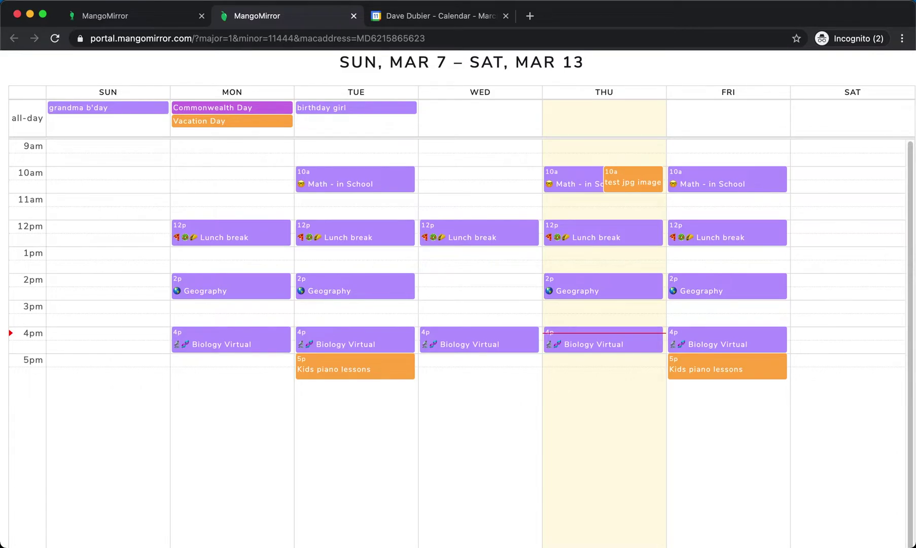
{"action": "left_click", "coordinate": [120, 15]}
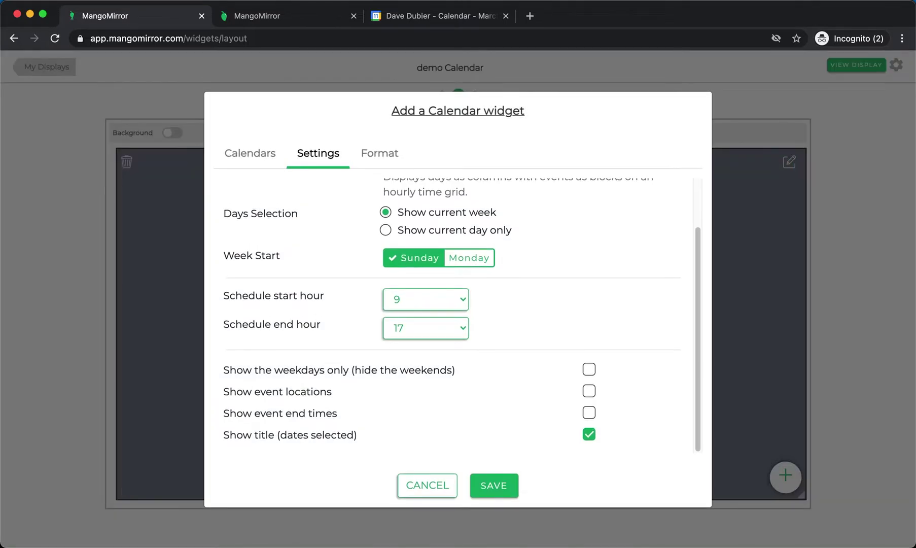
{"action": "scroll", "coordinate": [458, 286], "scroll_direction": "up", "scroll_amount": 2}
- Set the calendar type to Monthly with weeks shown '4, 5 or 6 based on month', and save
{"action": "left_click", "coordinate": [510, 213]}
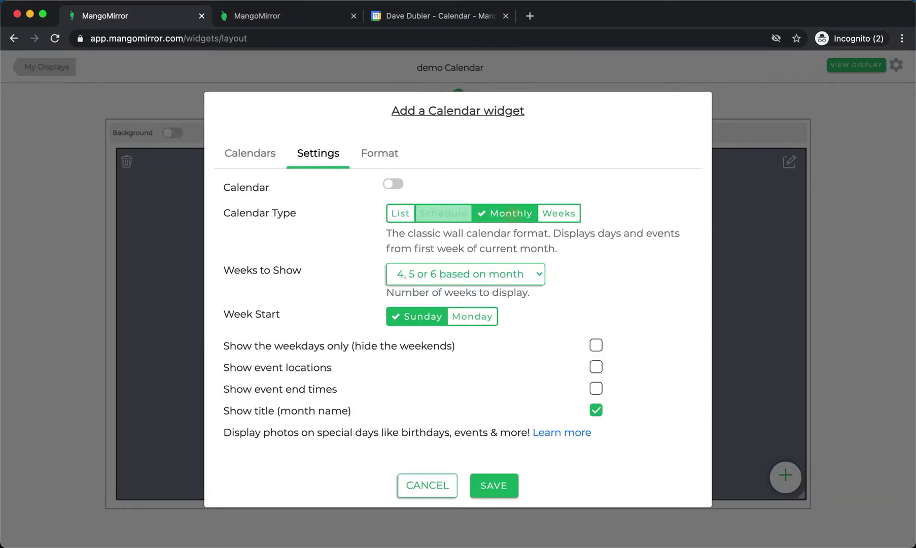
{"action": "left_click", "coordinate": [465, 274]}
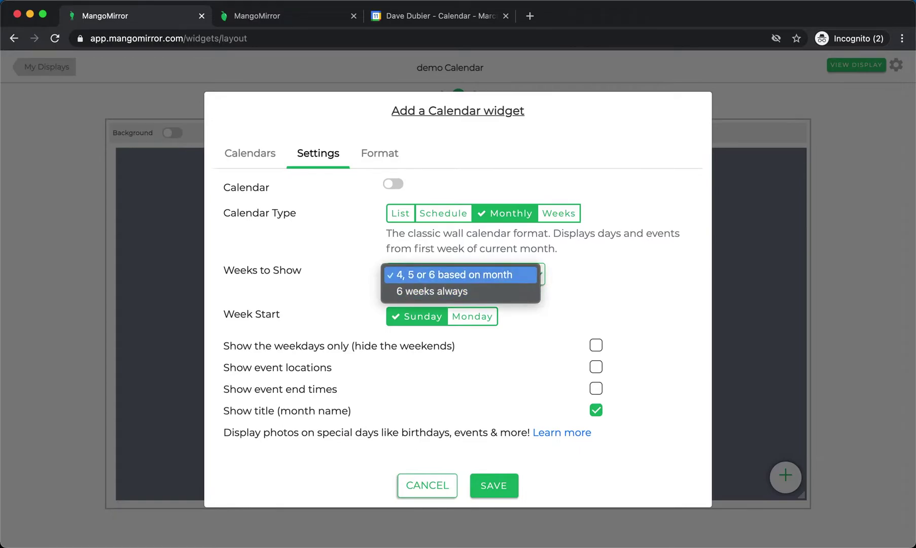
{"action": "left_click", "coordinate": [499, 274]}
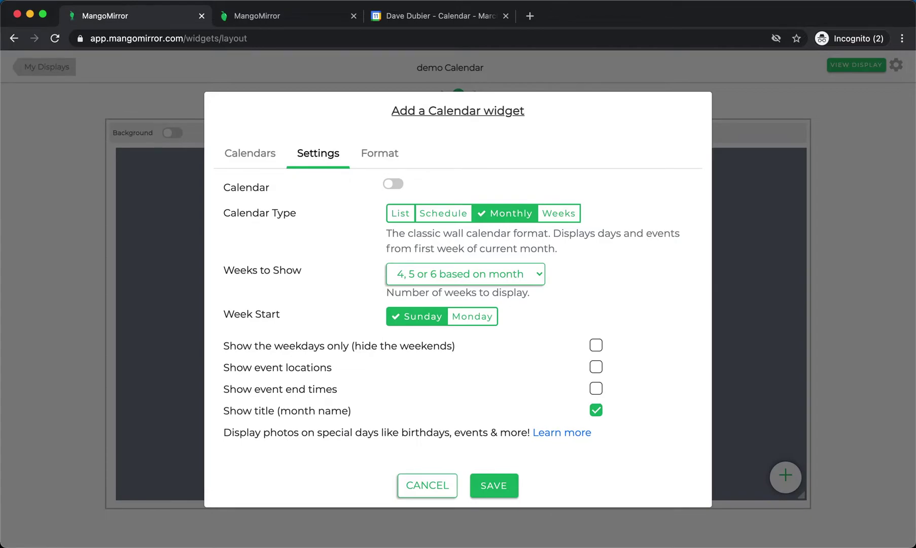
{"action": "left_click_drag", "start_coordinate": [223, 432], "coordinate": [528, 432]}
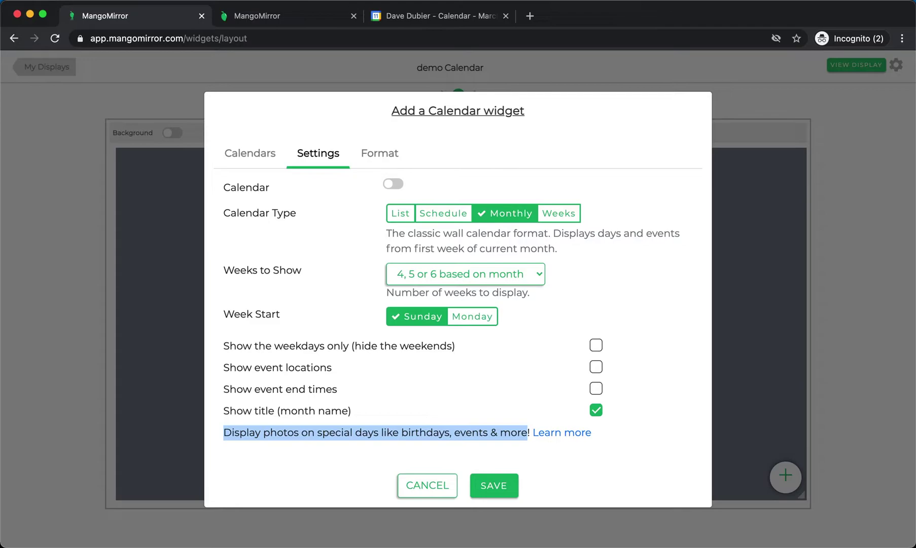
{"action": "left_click", "coordinate": [495, 486]}
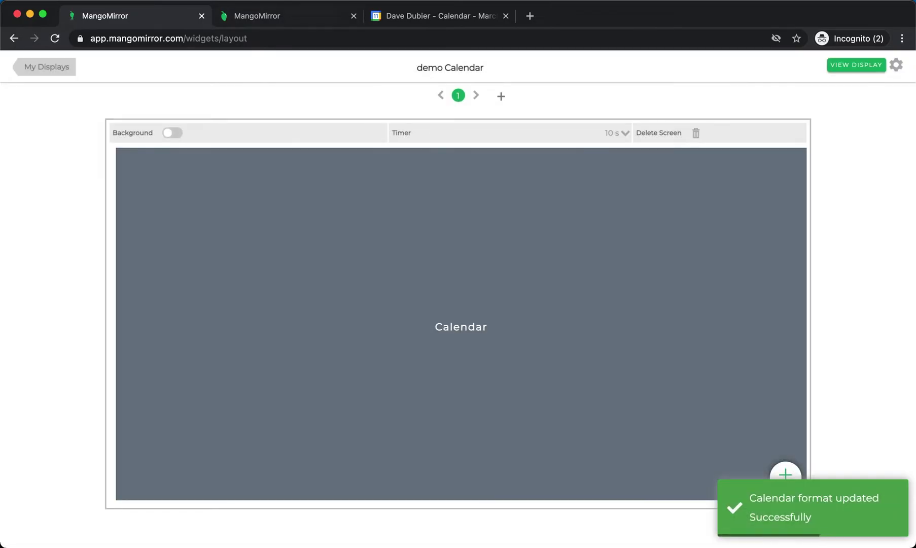
- Preview the March 2021 monthly calendar on the live display
{"action": "key", "text": "ctrl+Tab"}
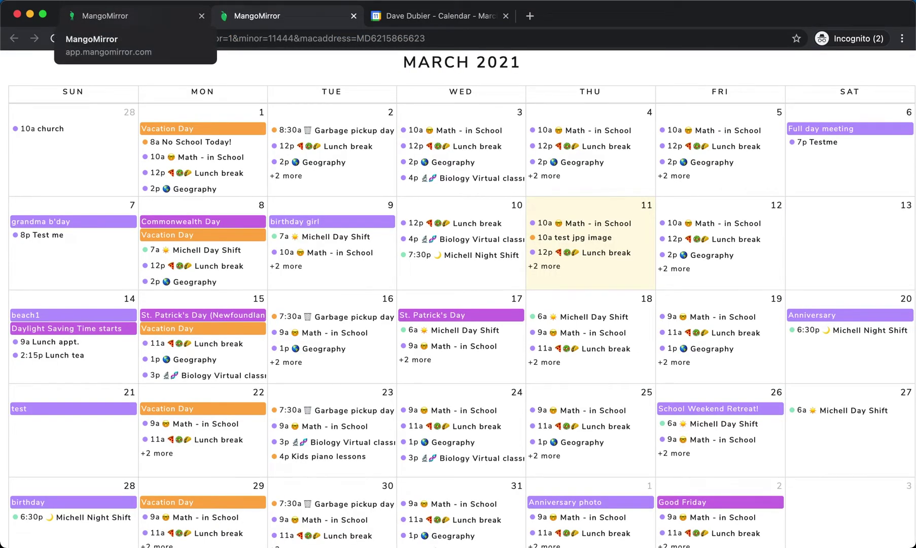
{"action": "left_click", "coordinate": [129, 15]}
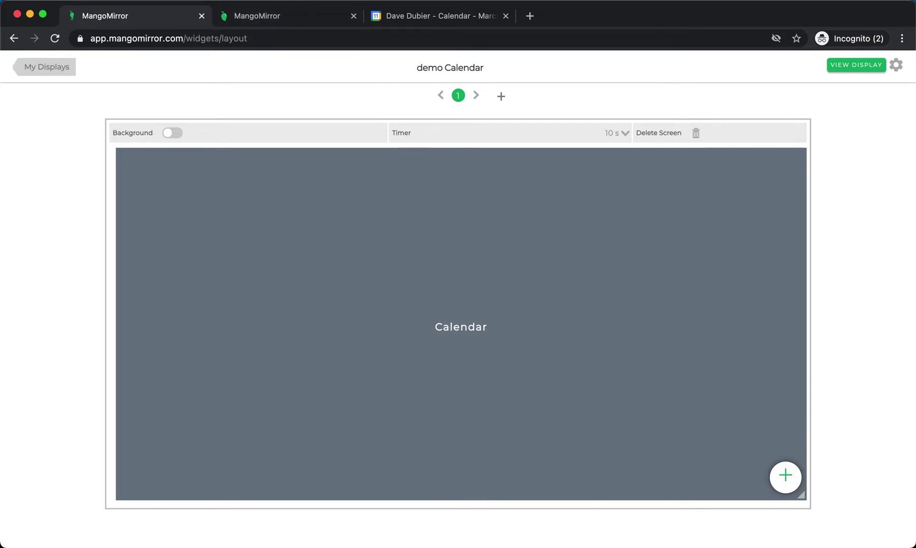
{"action": "left_click", "coordinate": [789, 162]}
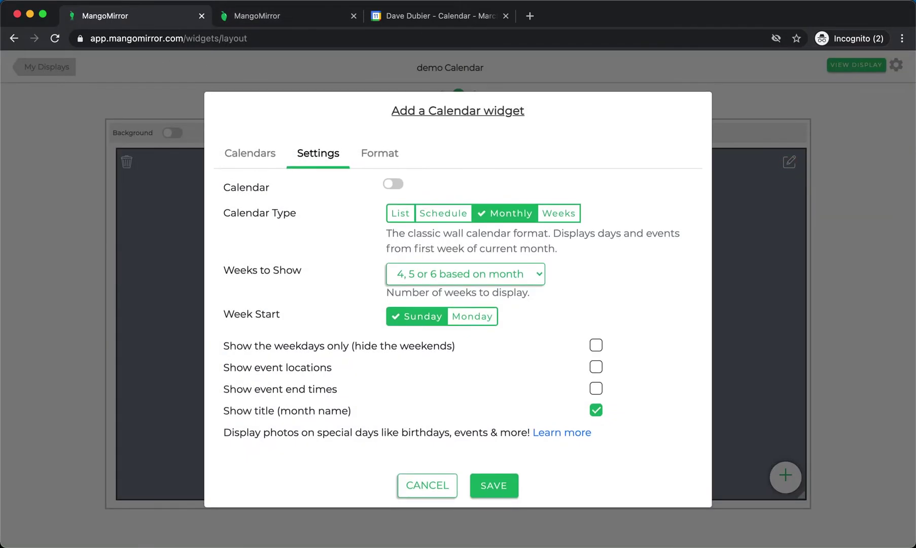
- Turn on Photo calendar for the Family events calendar
{"action": "left_click", "coordinate": [254, 156]}
{"action": "left_click", "coordinate": [298, 209]}
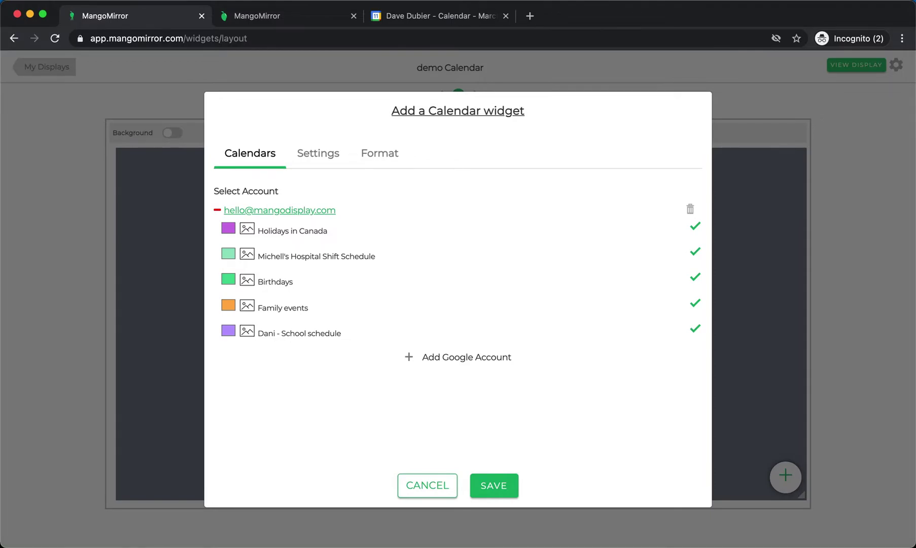
{"action": "left_click", "coordinate": [247, 306]}
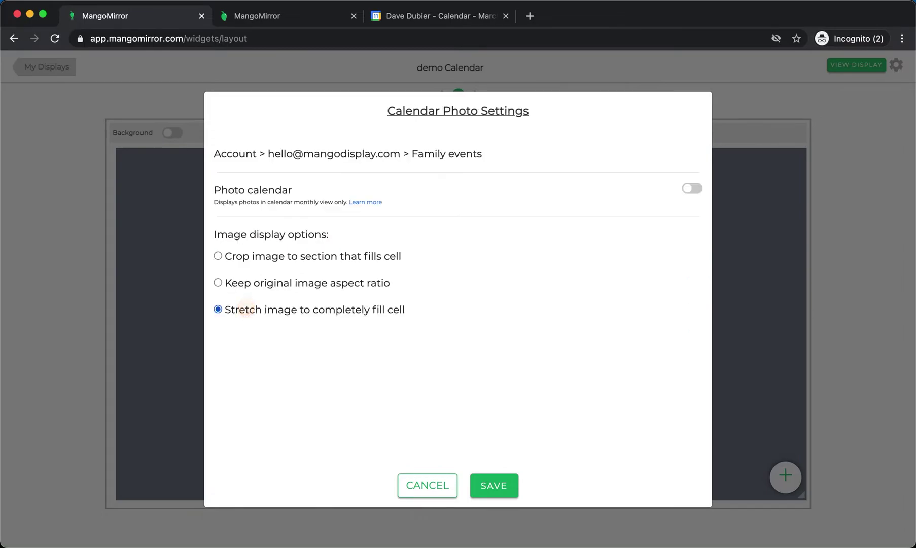
{"action": "left_click", "coordinate": [692, 188]}
{"action": "left_click", "coordinate": [494, 485]}
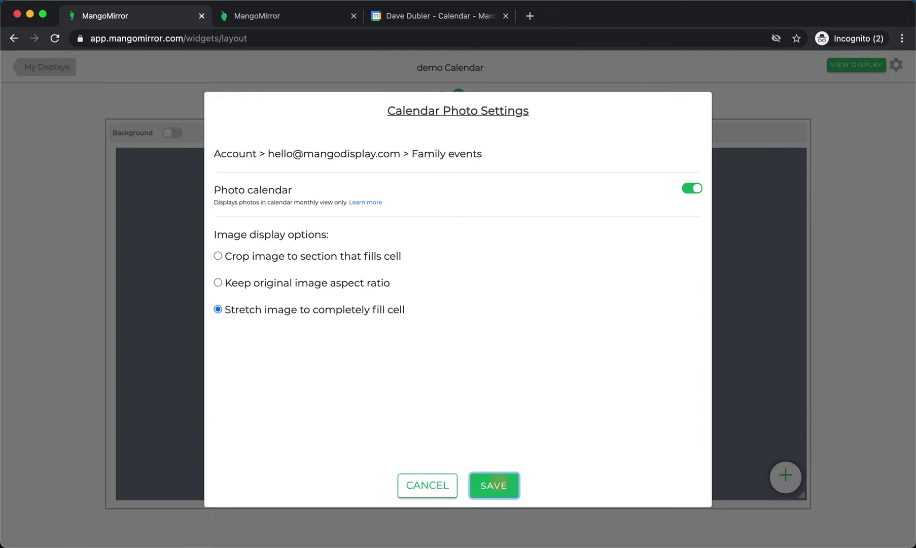
- Turn on Photo calendar for Dani - School schedule, then save the calendar widget
{"action": "left_click", "coordinate": [286, 210]}
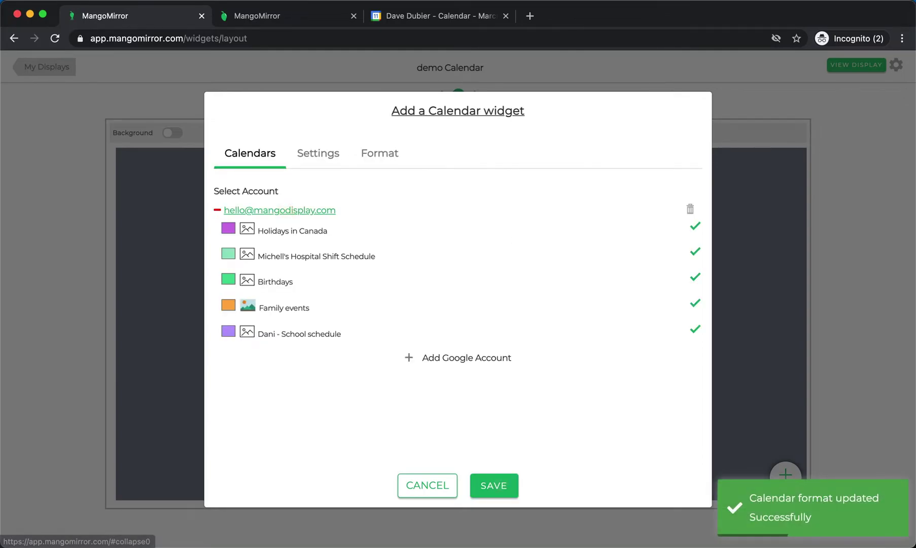
{"action": "left_click", "coordinate": [247, 332]}
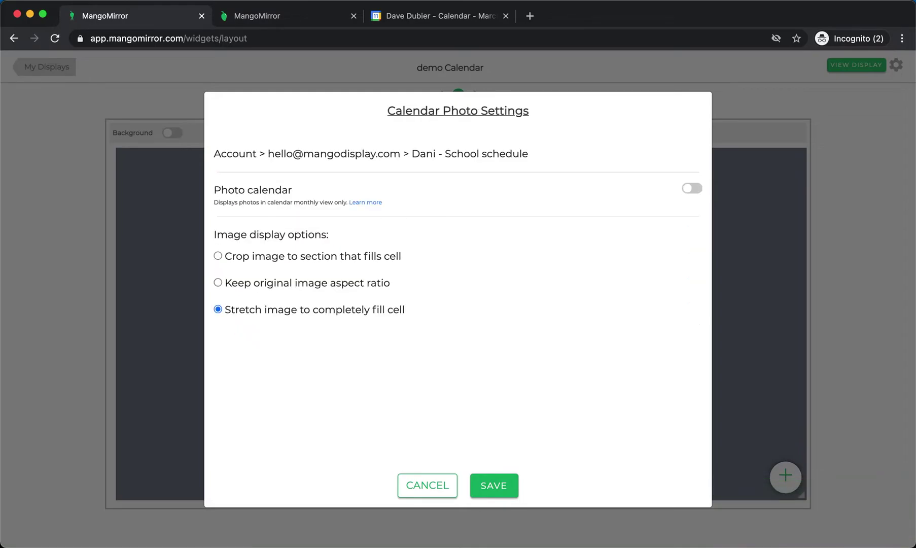
{"action": "left_click", "coordinate": [692, 188]}
{"action": "left_click", "coordinate": [494, 485]}
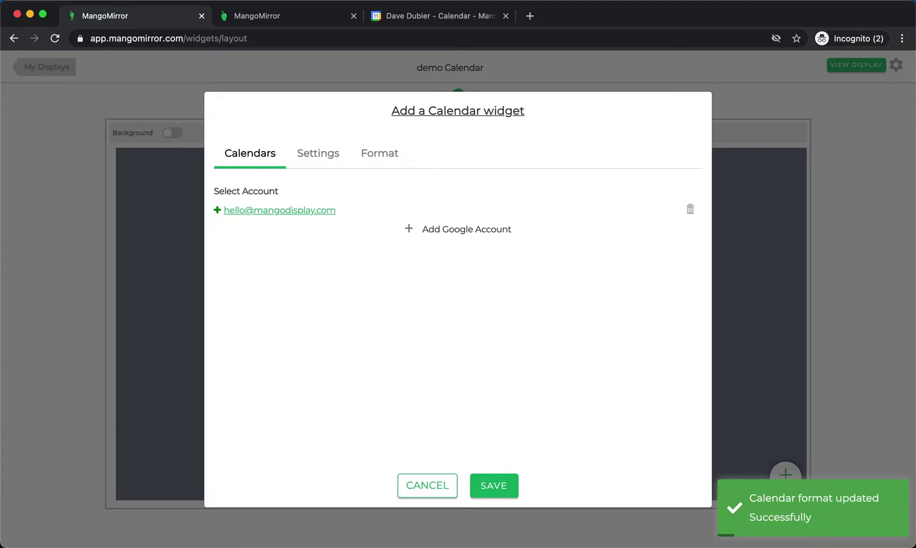
{"action": "left_click", "coordinate": [494, 485]}
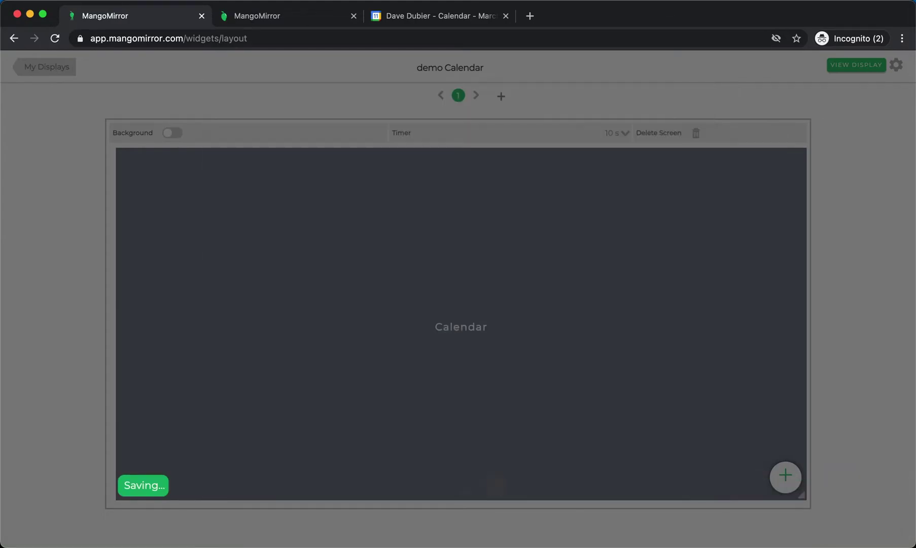
- View the live March 2021 calendar with animated photos on special days
{"action": "key", "text": "ctrl+Tab"}
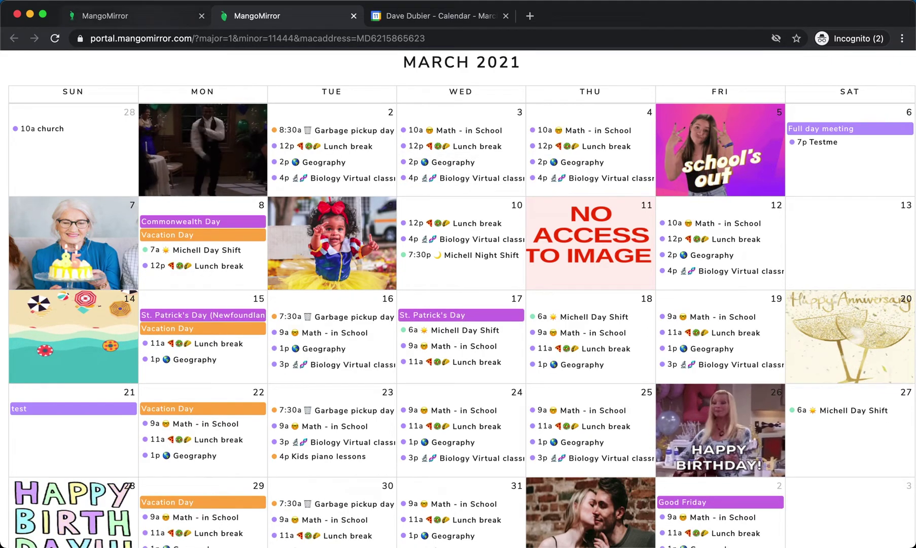
{"action": "left_click", "coordinate": [143, 16]}
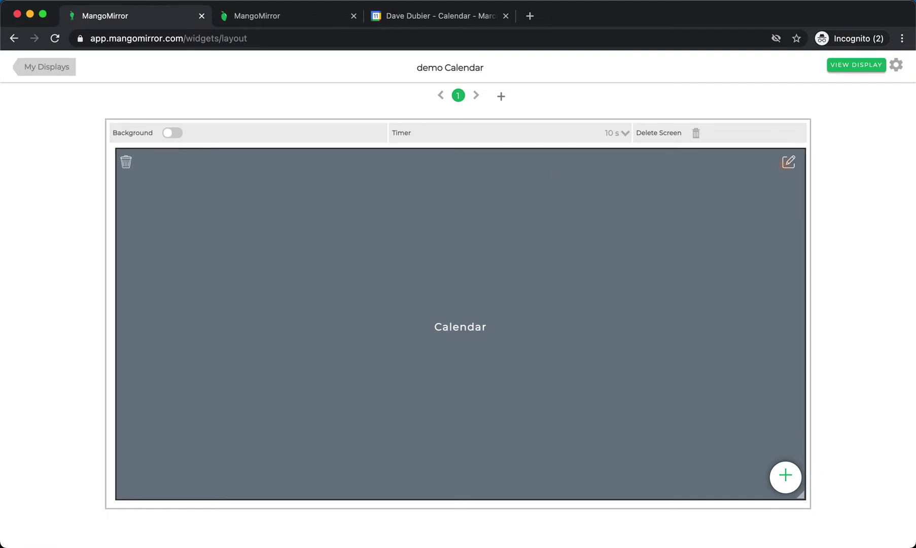
- Set the calendar widget to a multi-week view of 3 weeks, save, and check it live
{"action": "left_click", "coordinate": [788, 162]}
{"action": "left_click", "coordinate": [337, 153]}
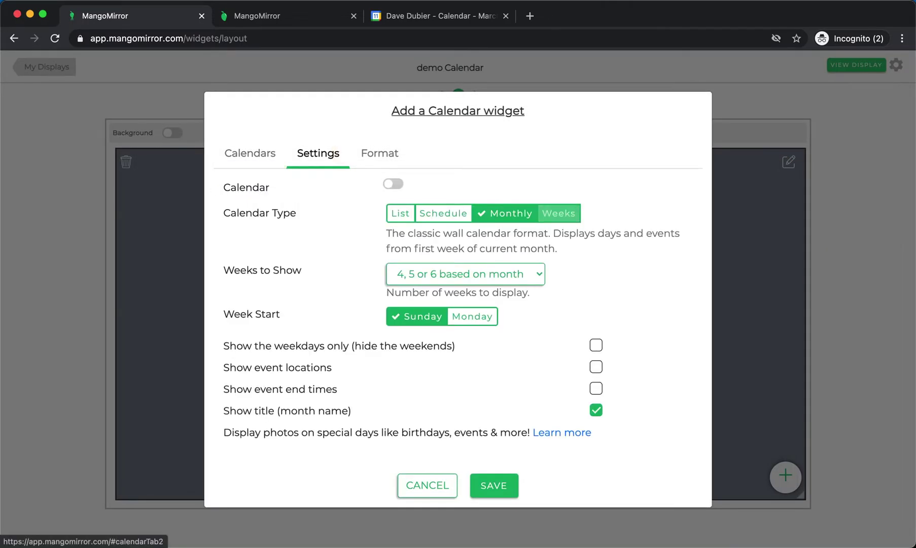
{"action": "left_click", "coordinate": [559, 213]}
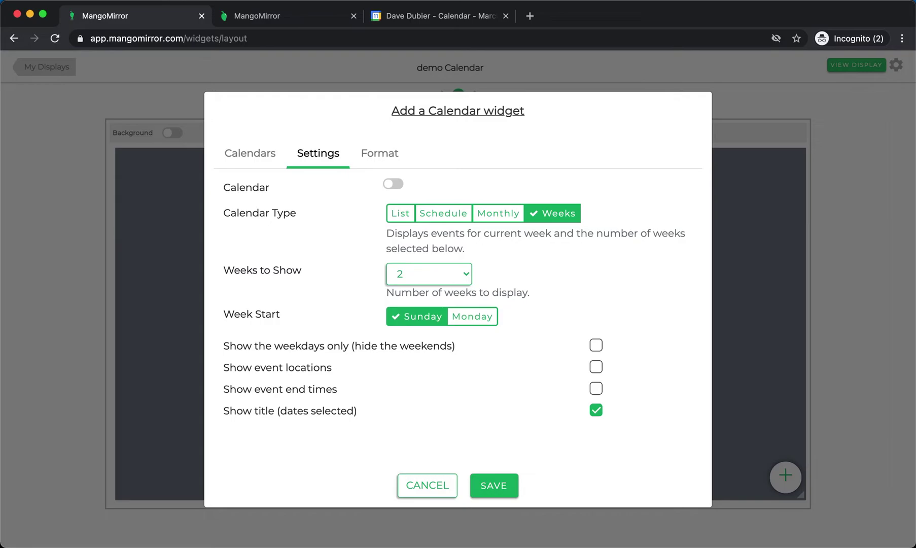
{"action": "left_click", "coordinate": [429, 273]}
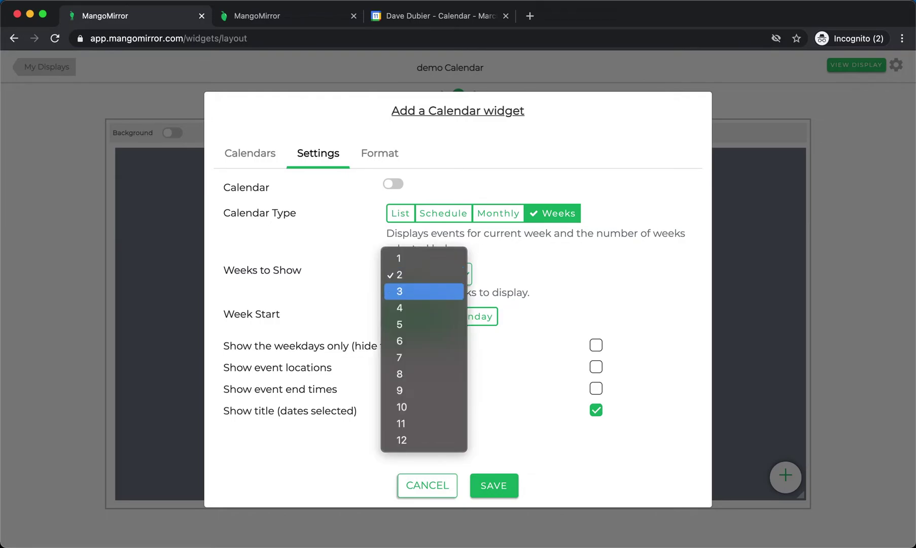
{"action": "key", "text": "Return"}
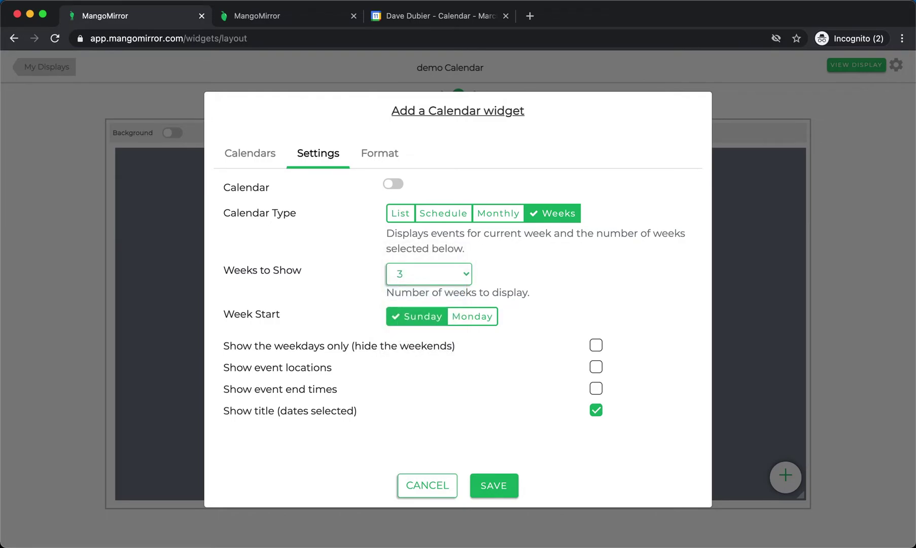
{"action": "left_click", "coordinate": [494, 486]}
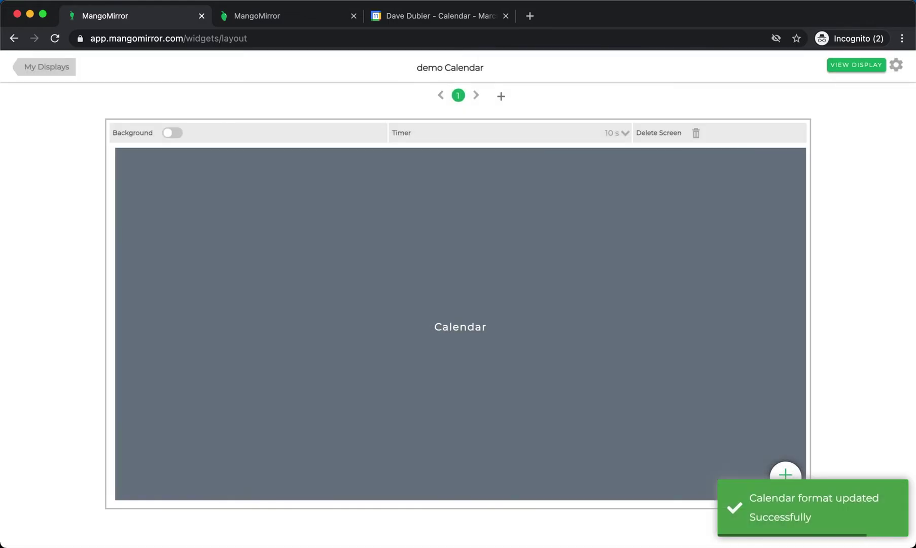
{"action": "left_click", "coordinate": [301, 16]}
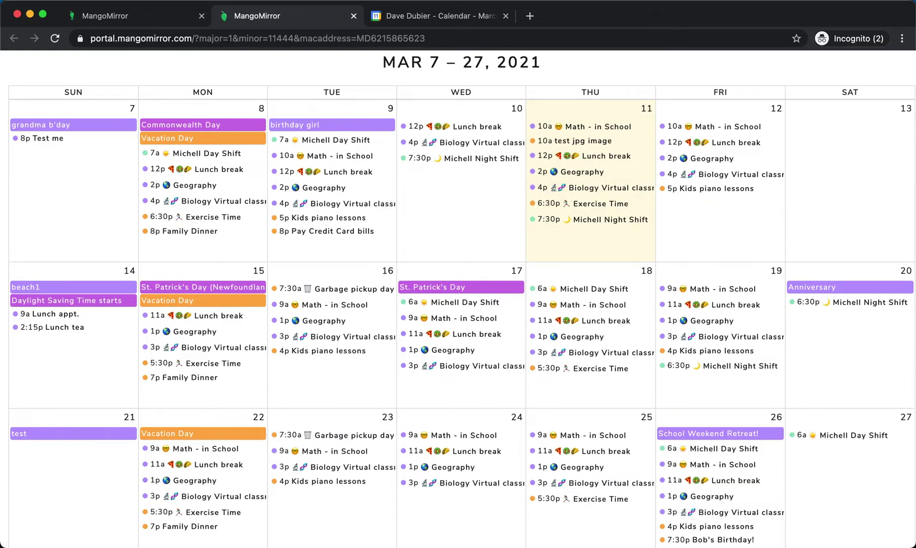
{"action": "key", "text": "ctrl+shift+Tab"}
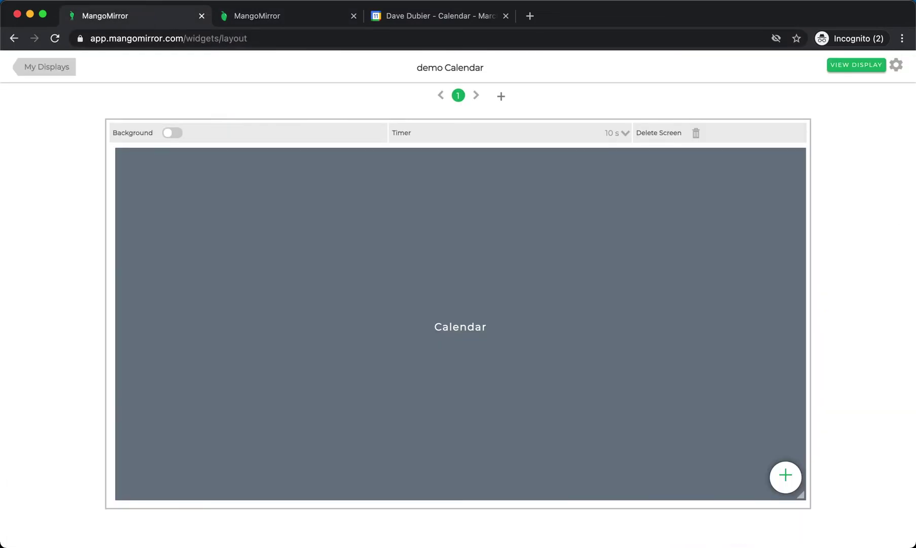
- Turn on the screen background using Unsplash images with Night Sky added, and save
{"action": "left_click", "coordinate": [173, 133]}
{"action": "left_click", "coordinate": [786, 476]}
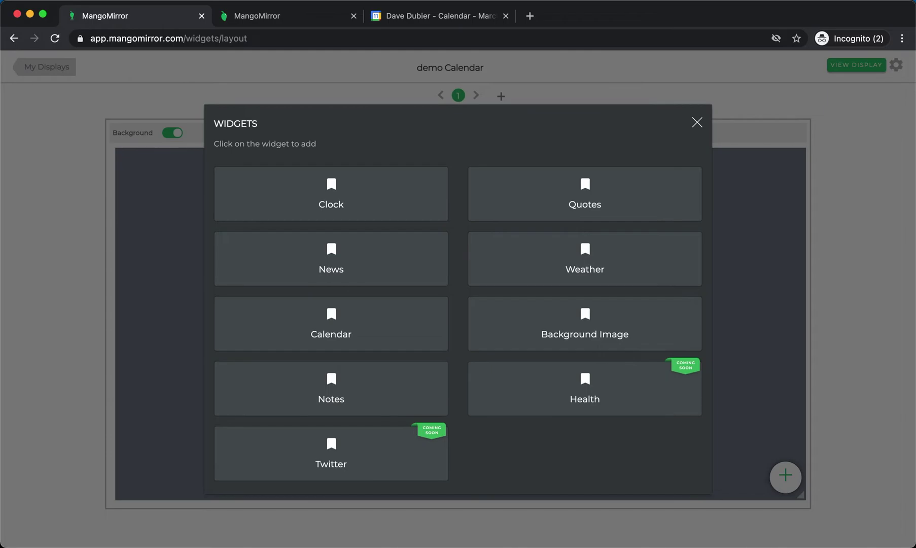
{"action": "left_click", "coordinate": [585, 323]}
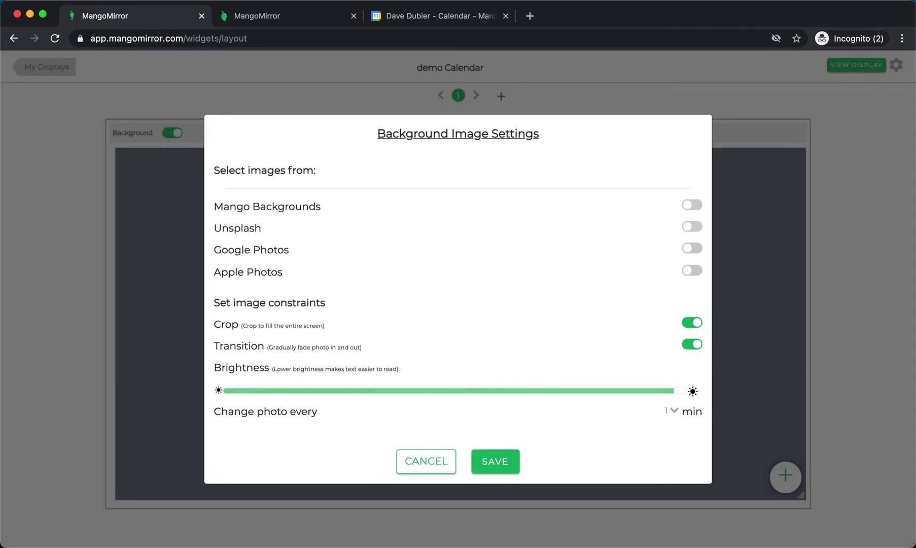
{"action": "left_click", "coordinate": [692, 226]}
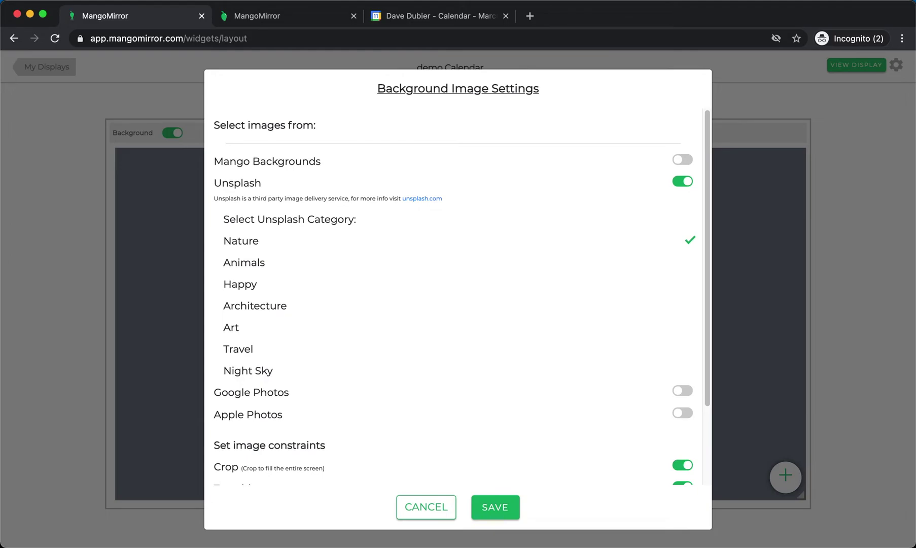
{"action": "left_click", "coordinate": [259, 377]}
{"action": "left_click", "coordinate": [499, 507]}
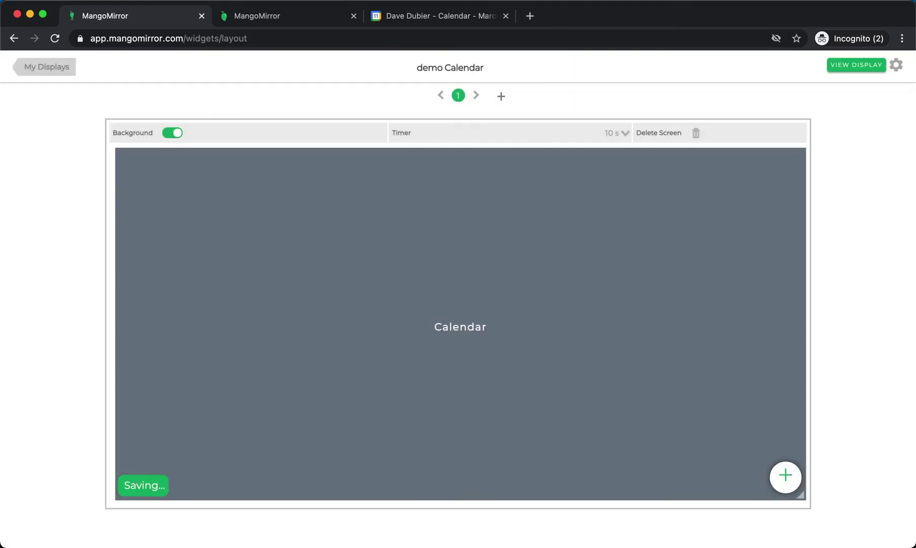
- Set the display theme to Dark mode under Themes & Format and save
{"action": "left_click", "coordinate": [895, 65]}
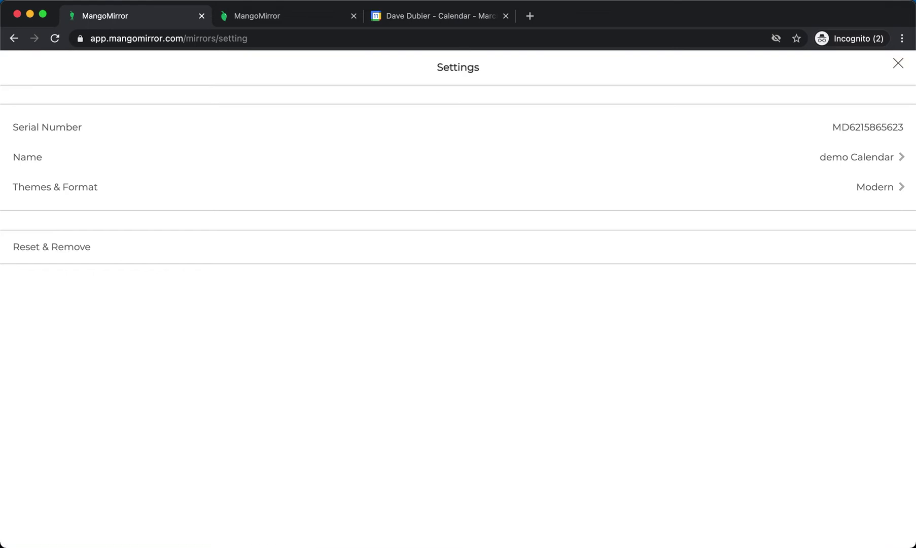
{"action": "left_click", "coordinate": [882, 188]}
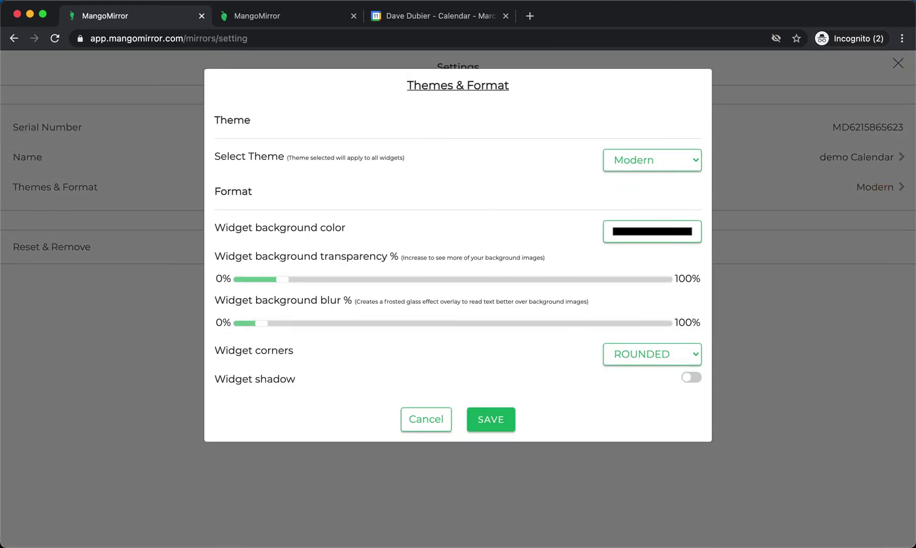
{"action": "left_click", "coordinate": [688, 159]}
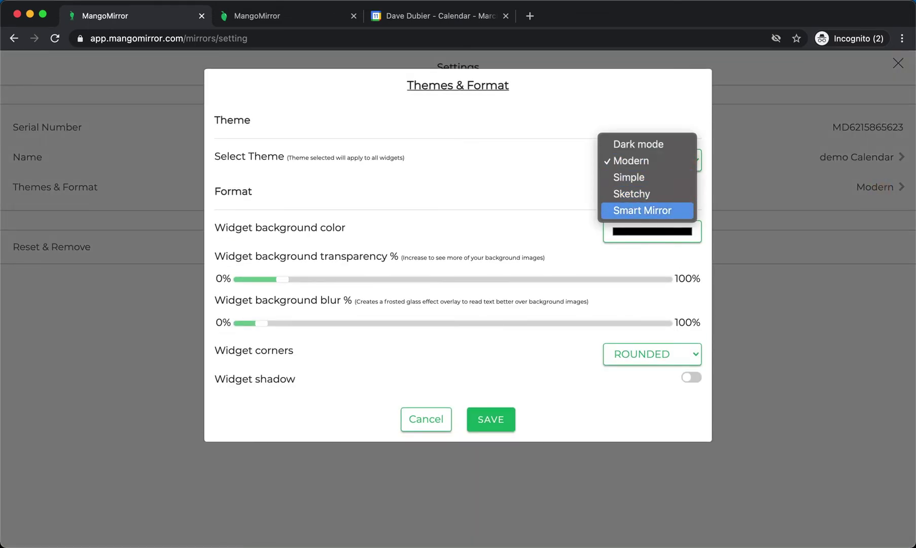
{"action": "left_click", "coordinate": [677, 208]}
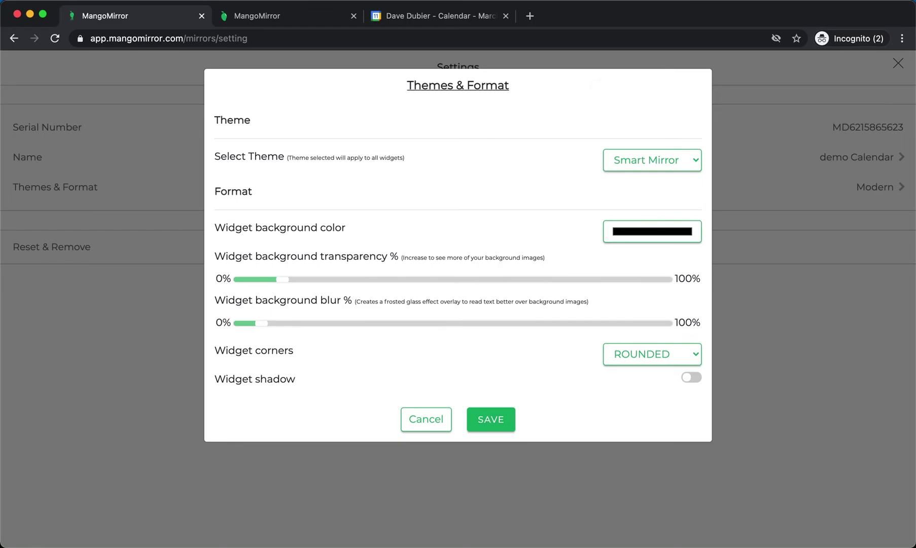
{"action": "left_click", "coordinate": [652, 160]}
{"action": "left_click", "coordinate": [648, 92]}
{"action": "left_click", "coordinate": [491, 419]}
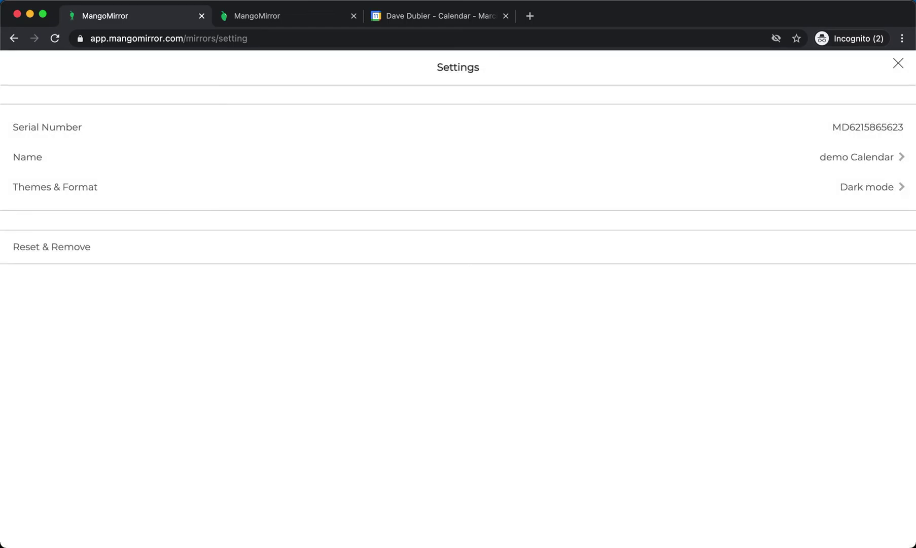
- Preview the dark-themed display, then close Settings back to the screen layout
{"action": "key", "text": "ctrl+Tab"}
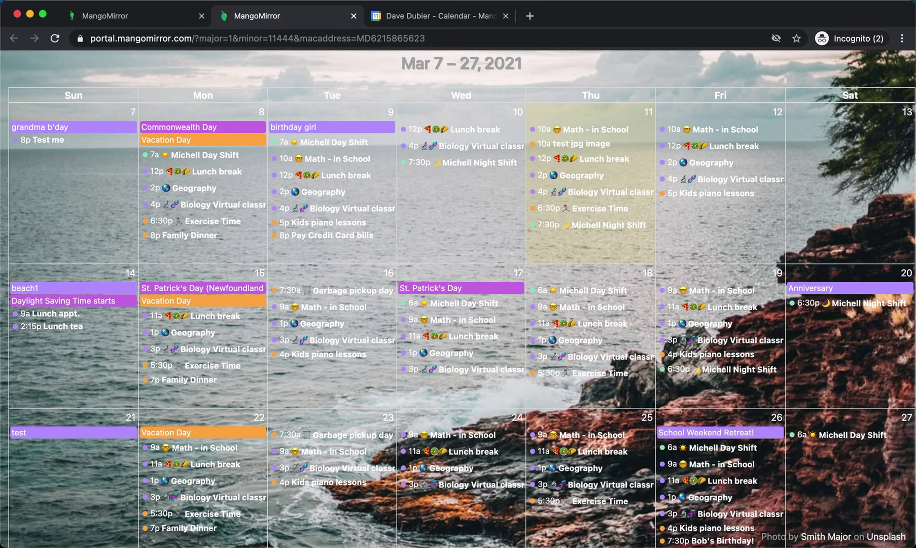
{"action": "left_click", "coordinate": [163, 16]}
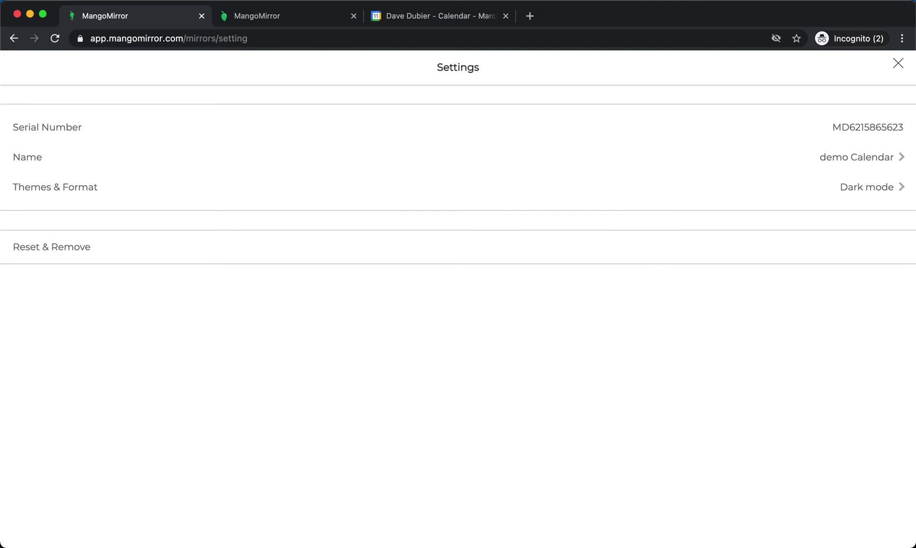
{"action": "left_click", "coordinate": [897, 63]}
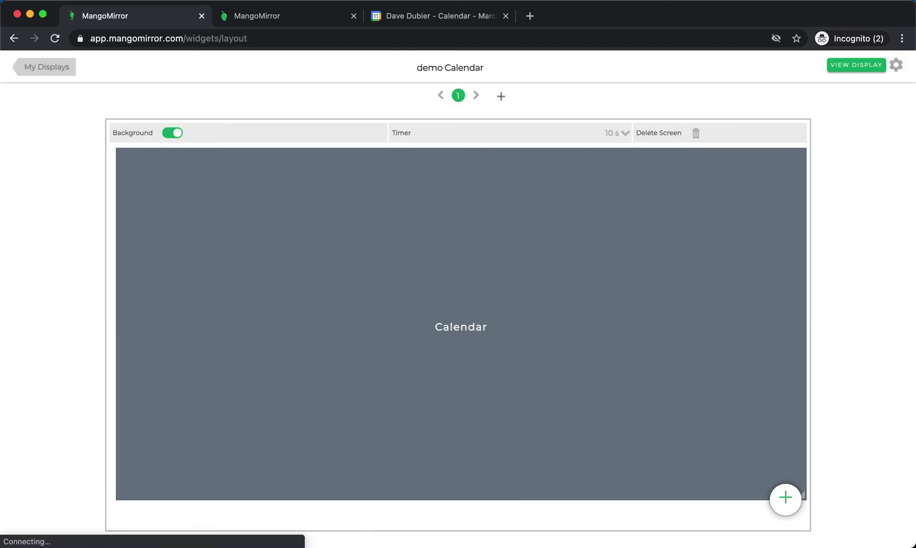
- Uncheck 'Use display level formatting' for the calendar widget, save, and preview it live
{"action": "left_click", "coordinate": [789, 162]}
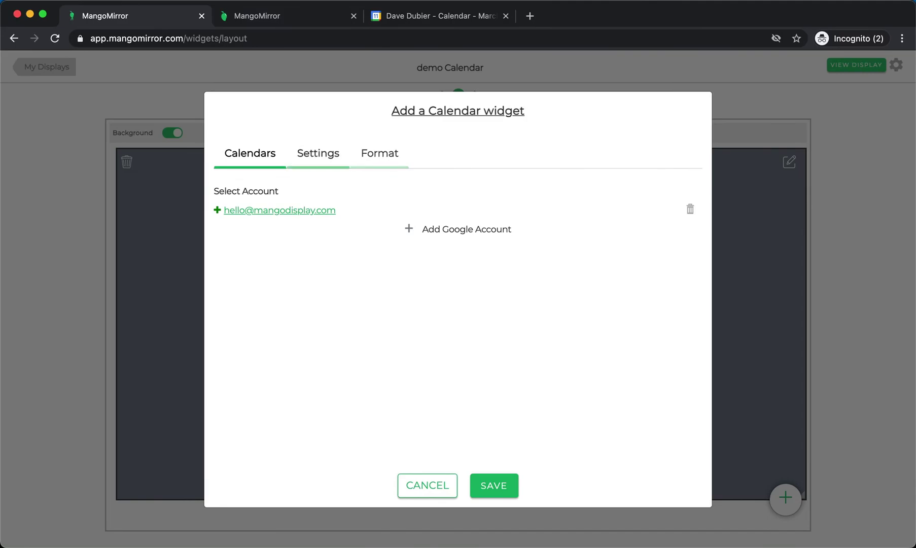
{"action": "left_click", "coordinate": [362, 155]}
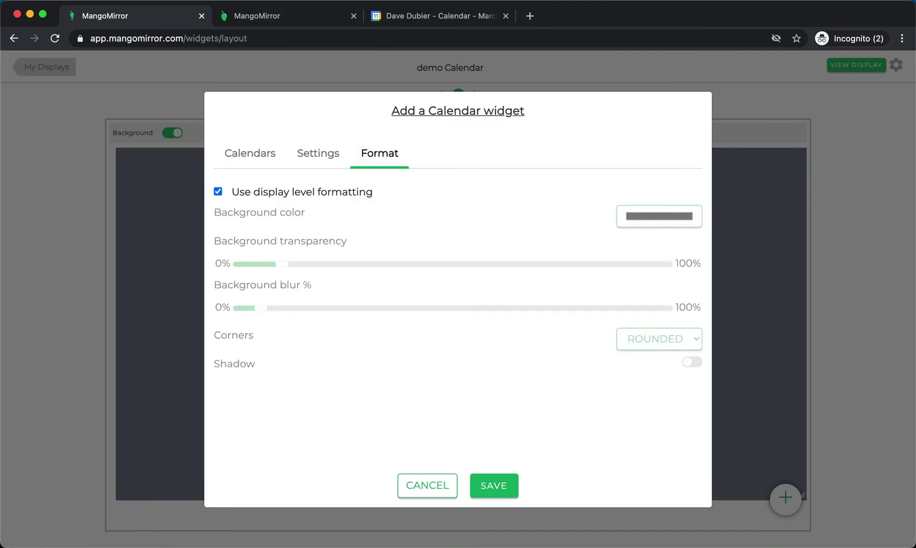
{"action": "left_click", "coordinate": [218, 191]}
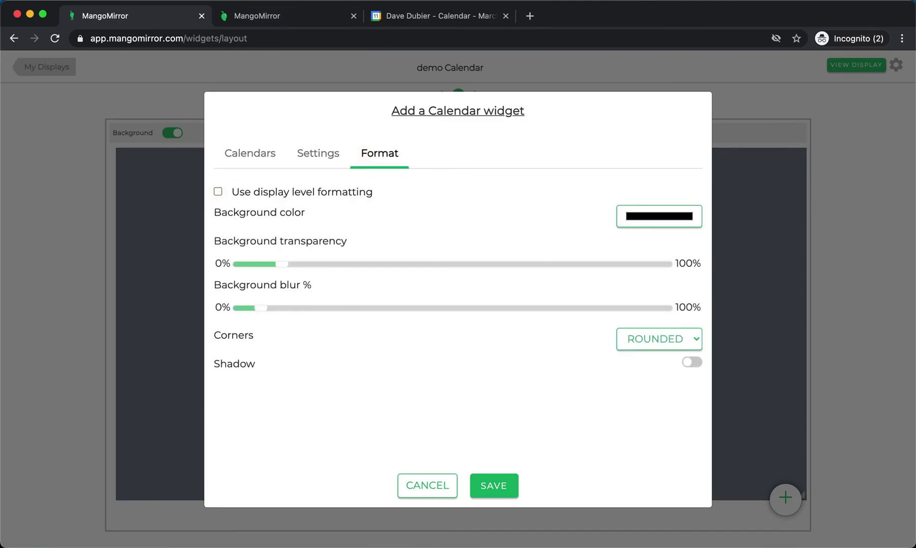
{"action": "key", "text": "Return"}
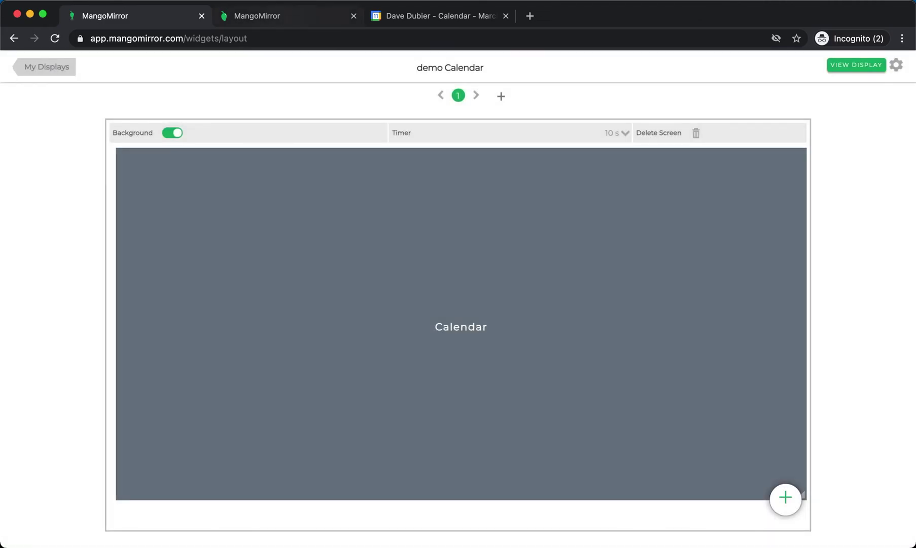
{"action": "key", "text": "ctrl+Tab"}
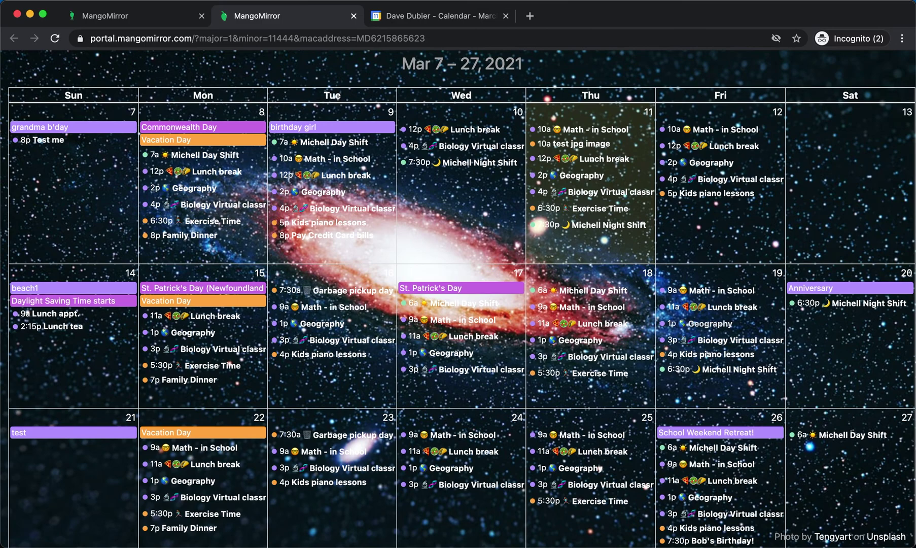
- Resave the calendar widget, then go to My Displays and open the Intercom chat
{"action": "left_click", "coordinate": [136, 16]}
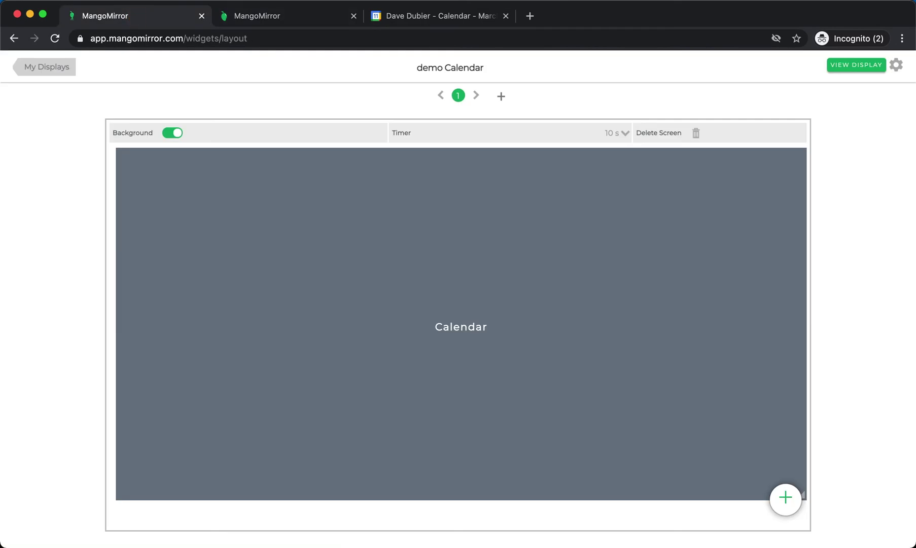
{"action": "left_click", "coordinate": [790, 162]}
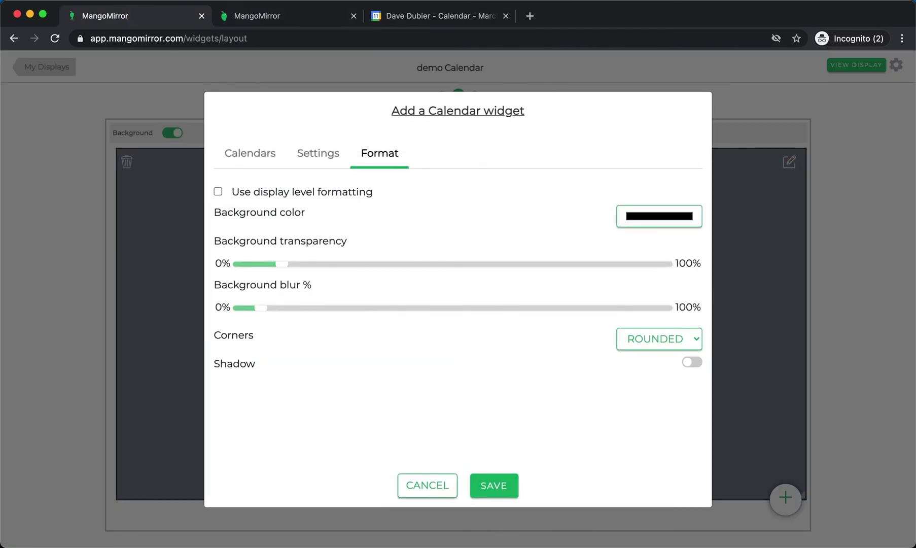
{"action": "left_click", "coordinate": [318, 153]}
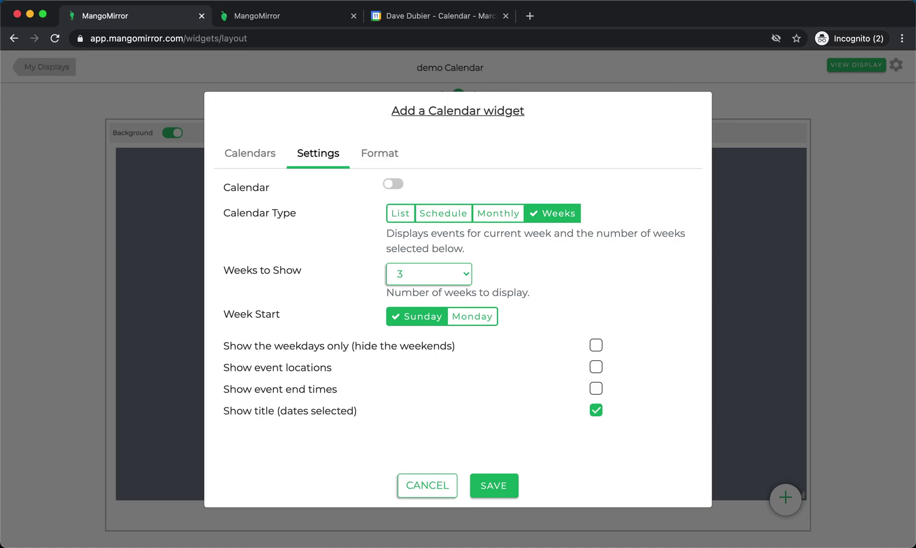
{"action": "left_click", "coordinate": [494, 485]}
{"action": "left_click", "coordinate": [48, 67]}
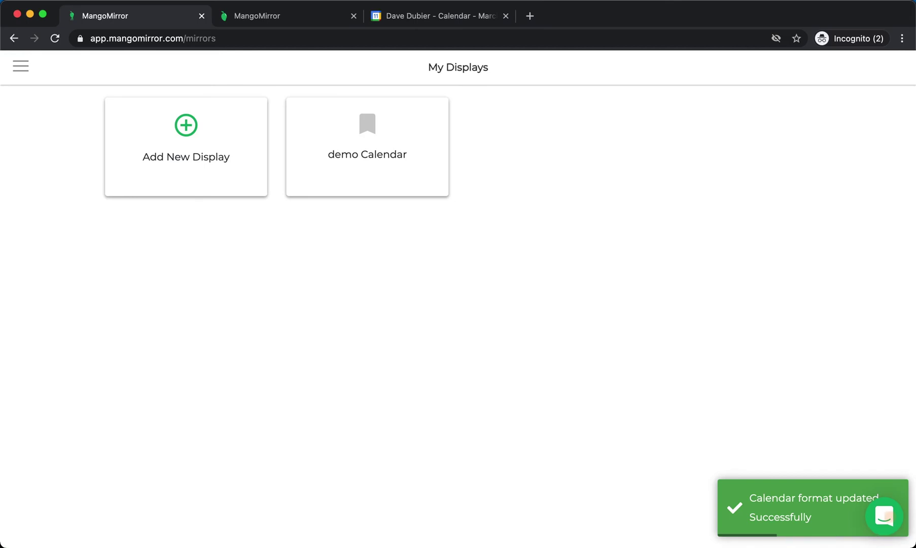
{"action": "left_click", "coordinate": [885, 516]}
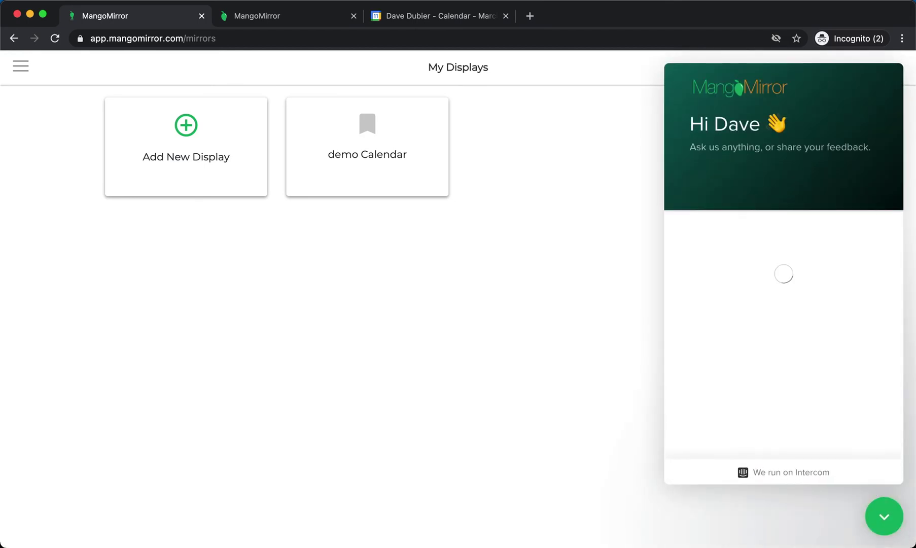